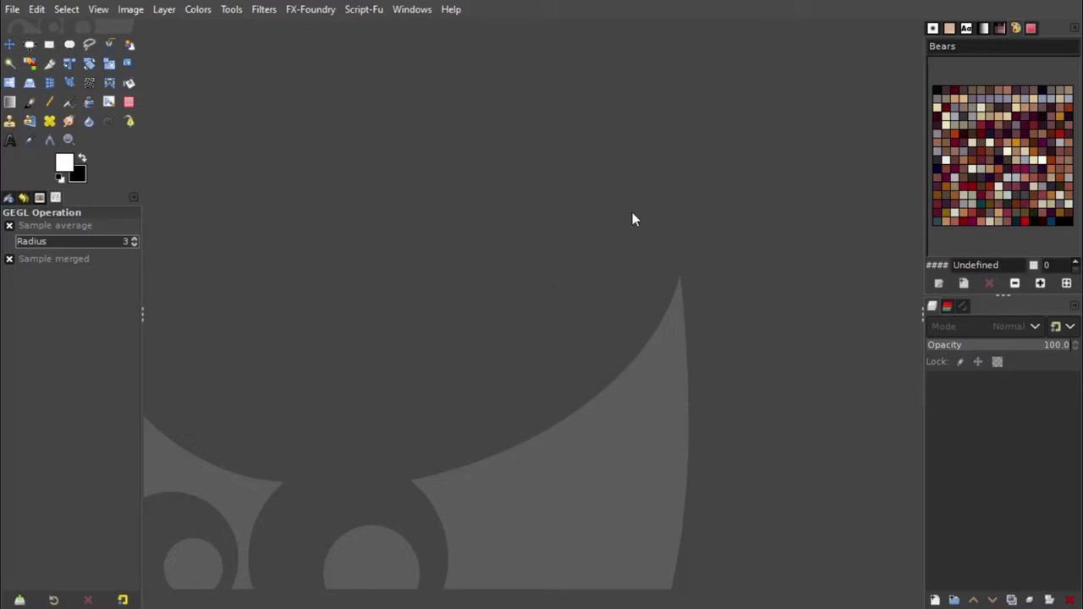
Step: Reopen portrait-bw.jpg from the File > Open Recent list
click(12, 10)
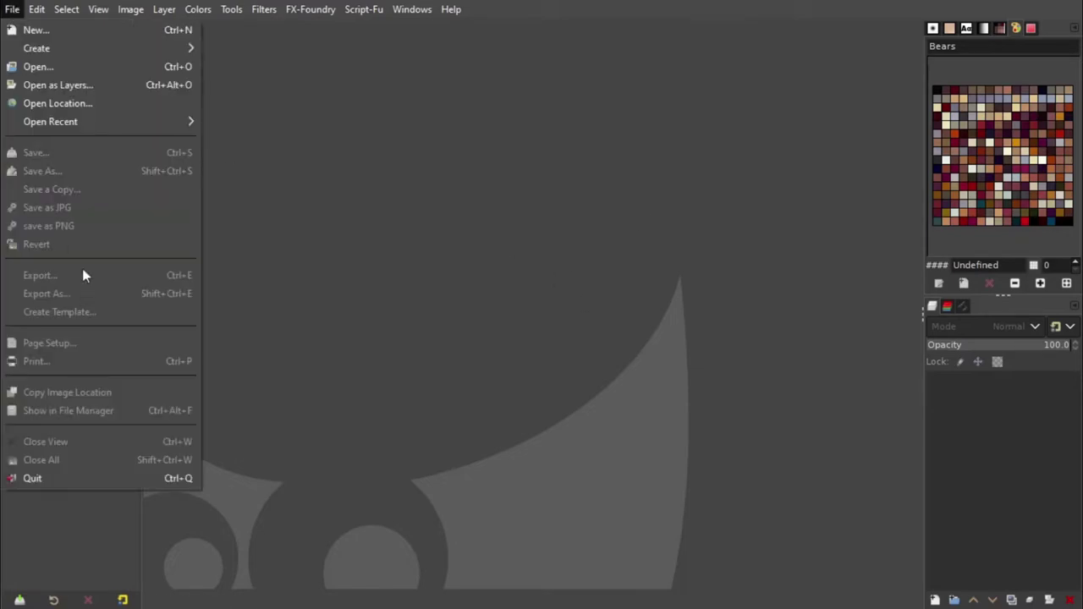
click(259, 124)
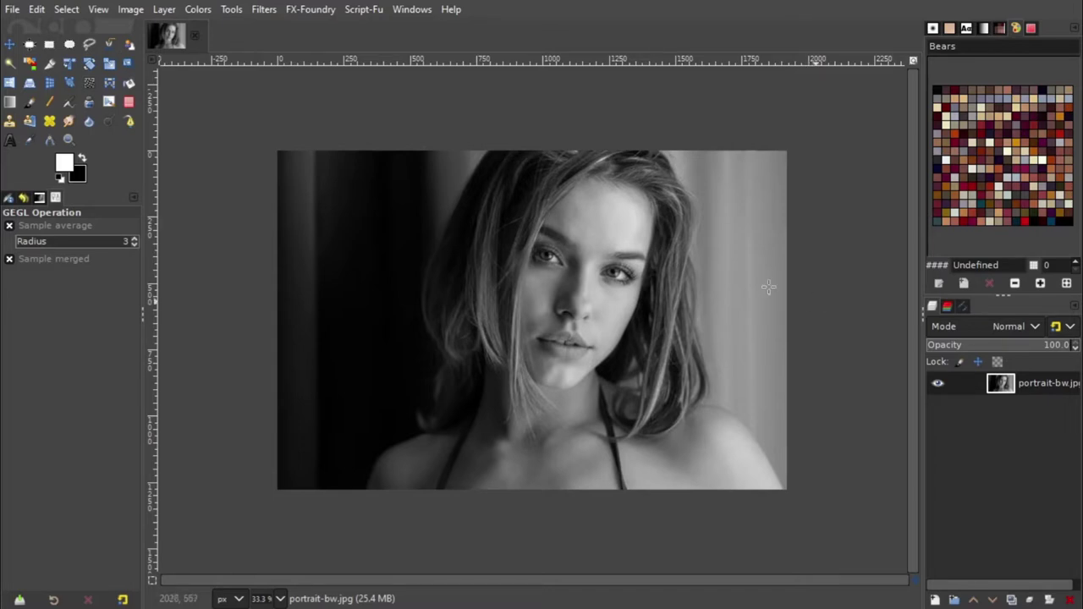
click(200, 10)
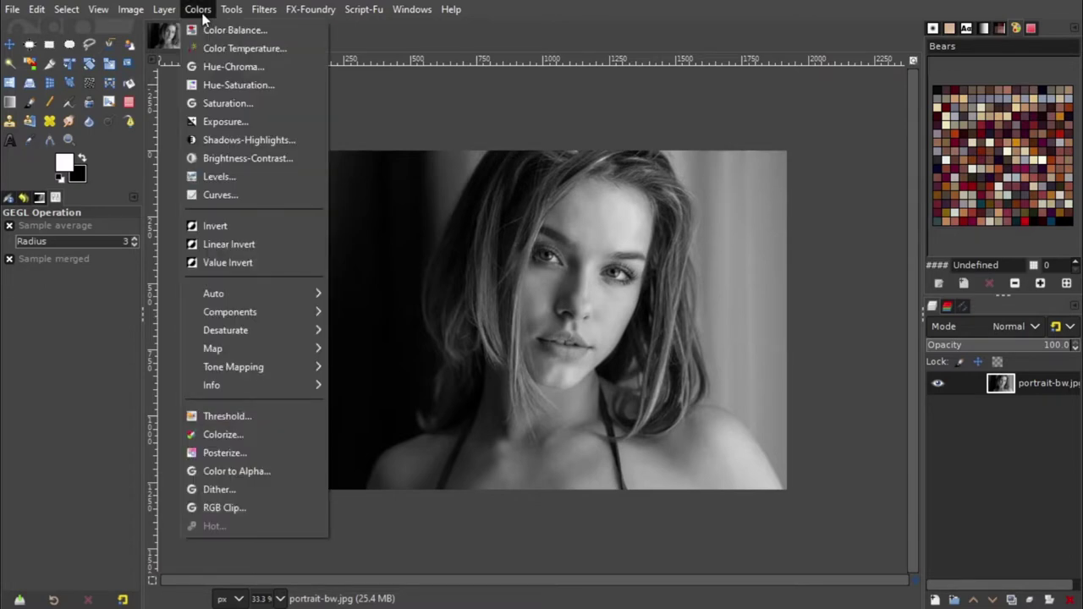
mouse_move(225, 330)
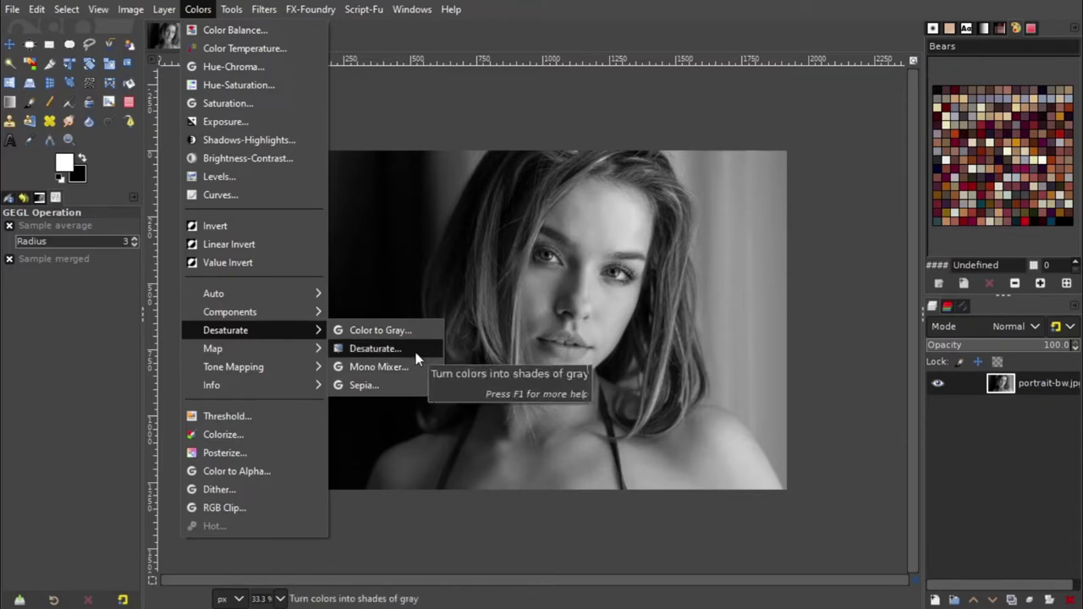
click(416, 352)
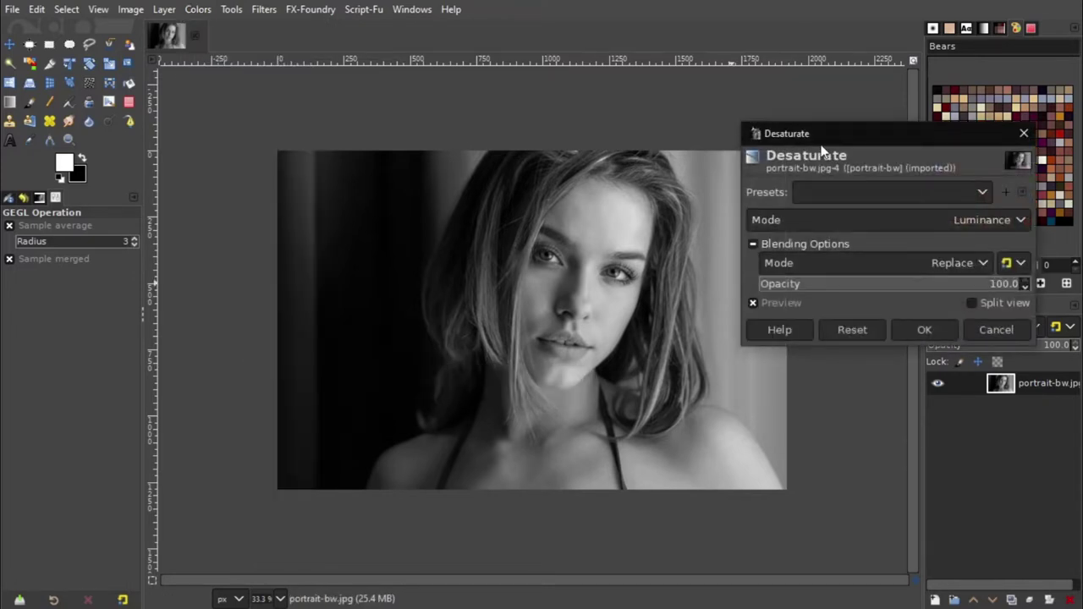
drag(821, 136, 683, 126)
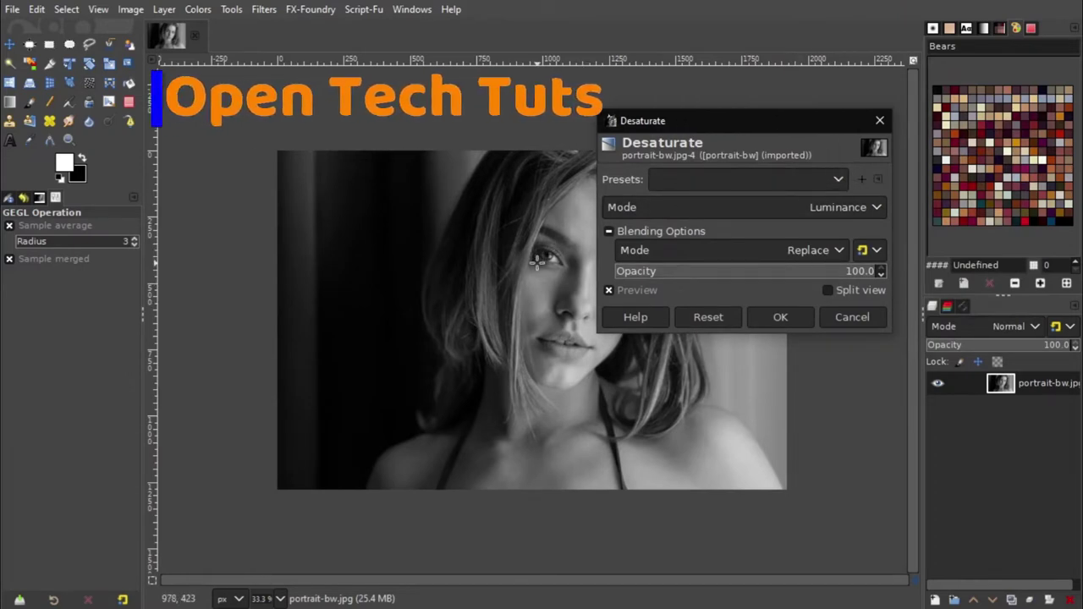
click(842, 211)
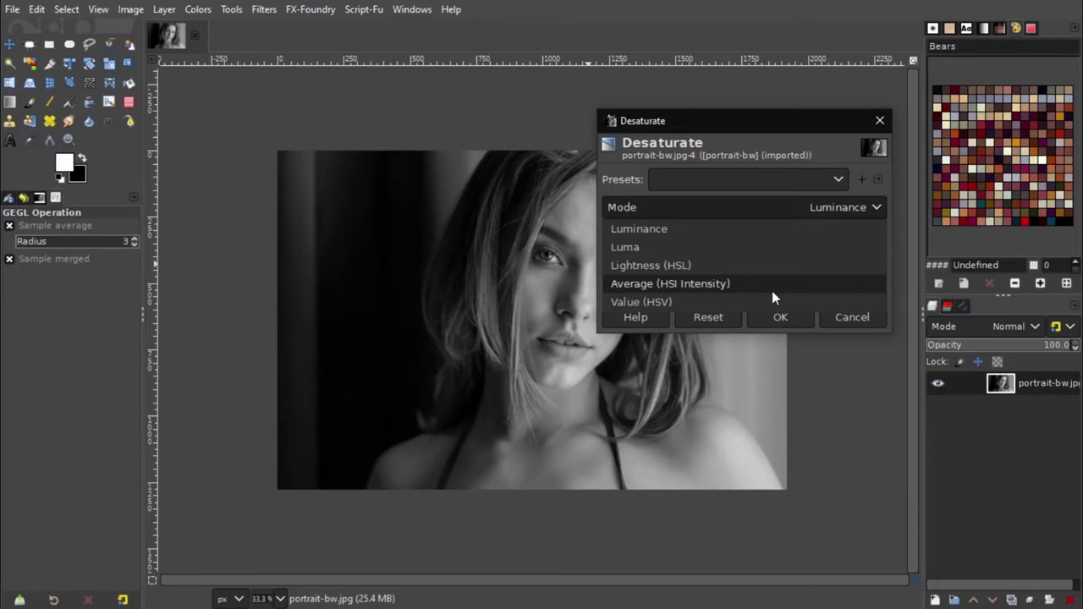
click(798, 123)
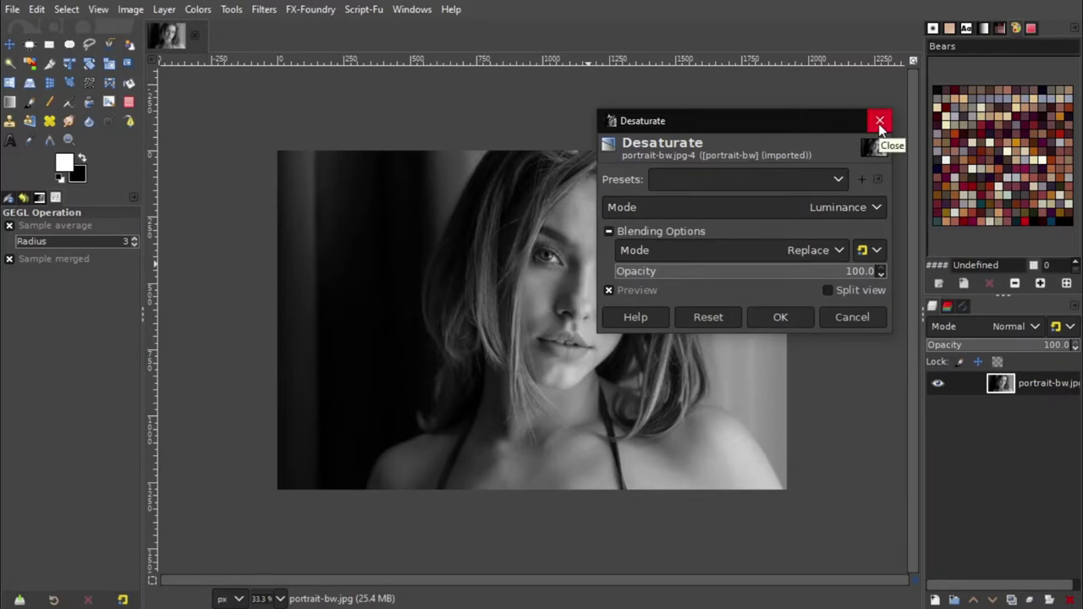
click(881, 123)
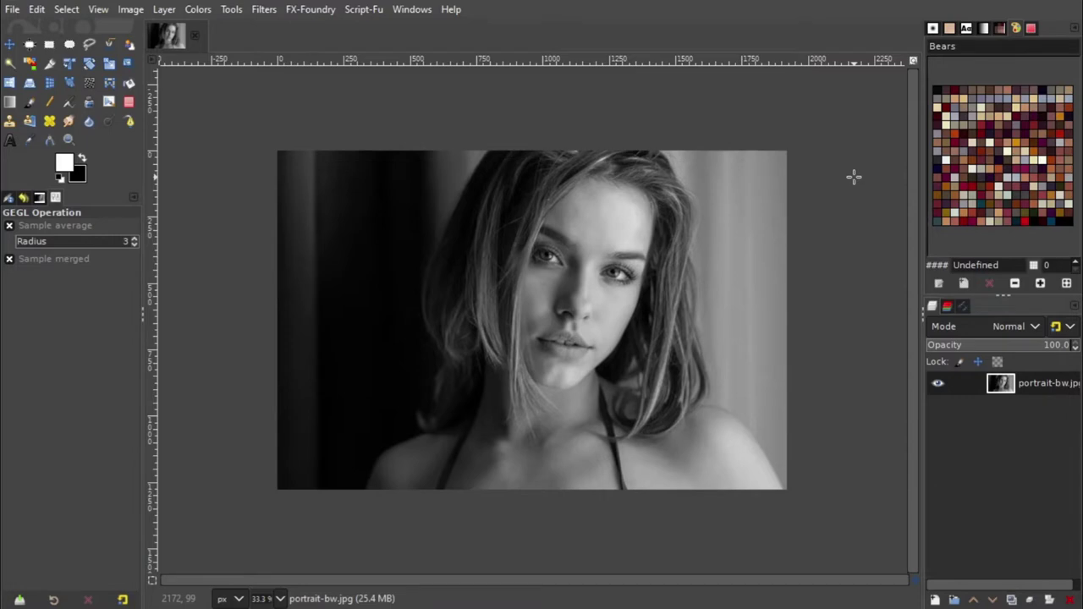
Step: Create a new 1920 × 1280 image with Fill with set to White
click(13, 11)
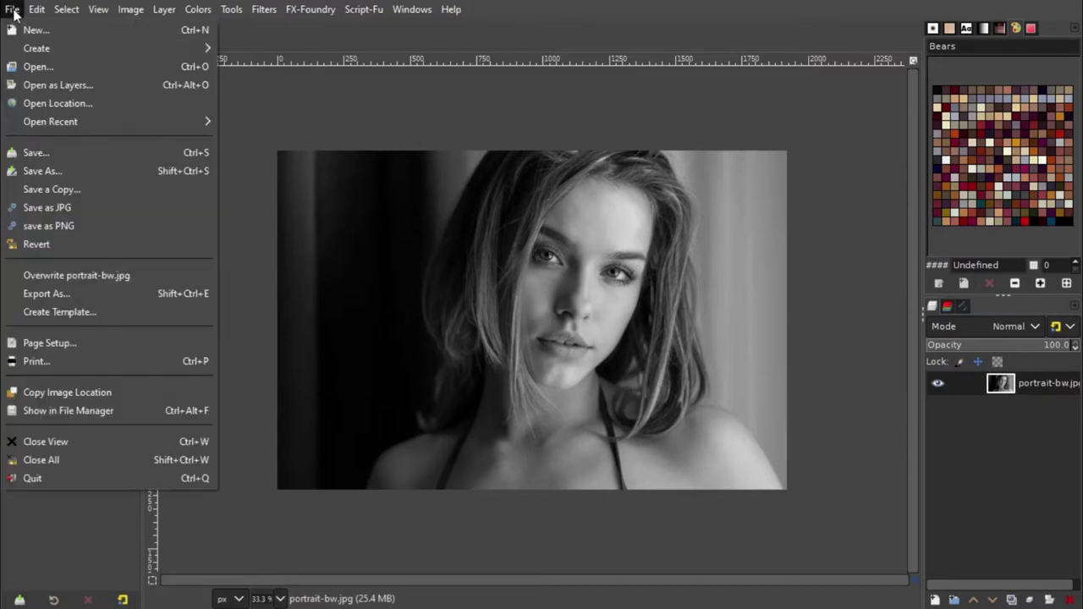
click(37, 31)
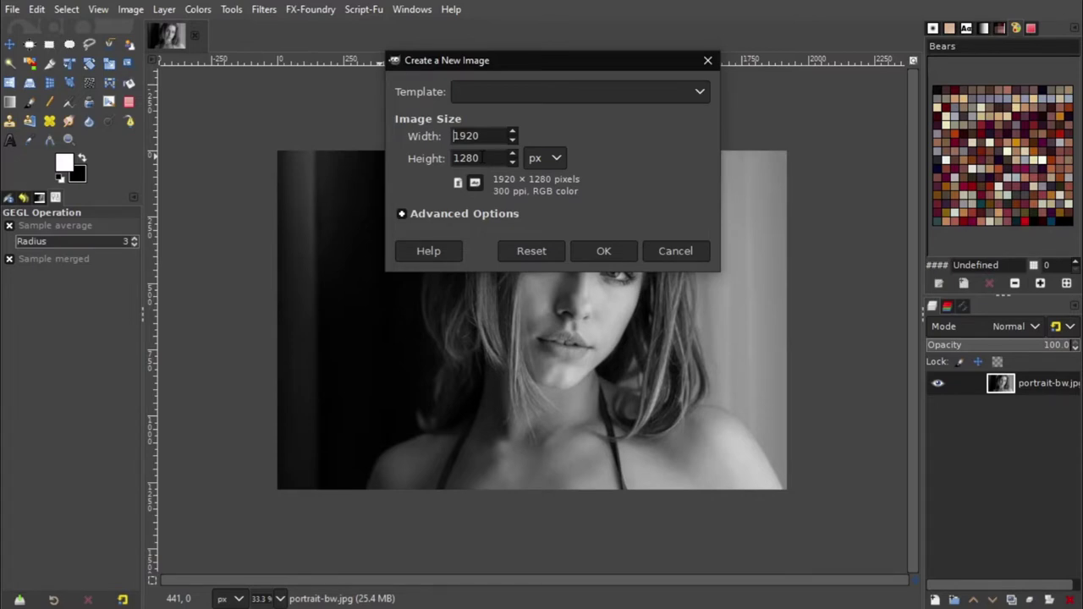
click(501, 216)
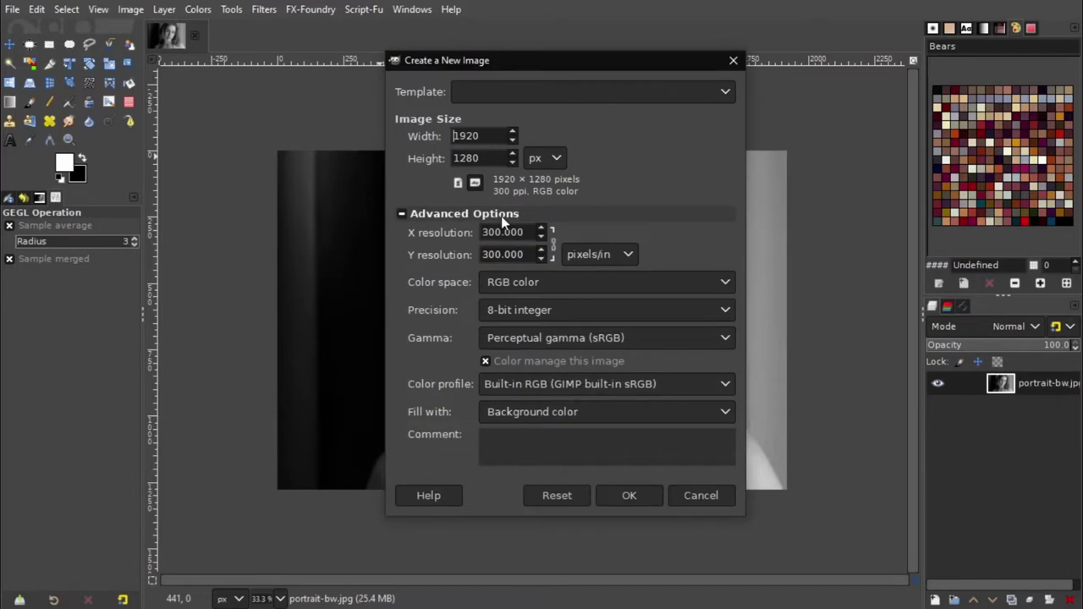
click(568, 411)
click(552, 472)
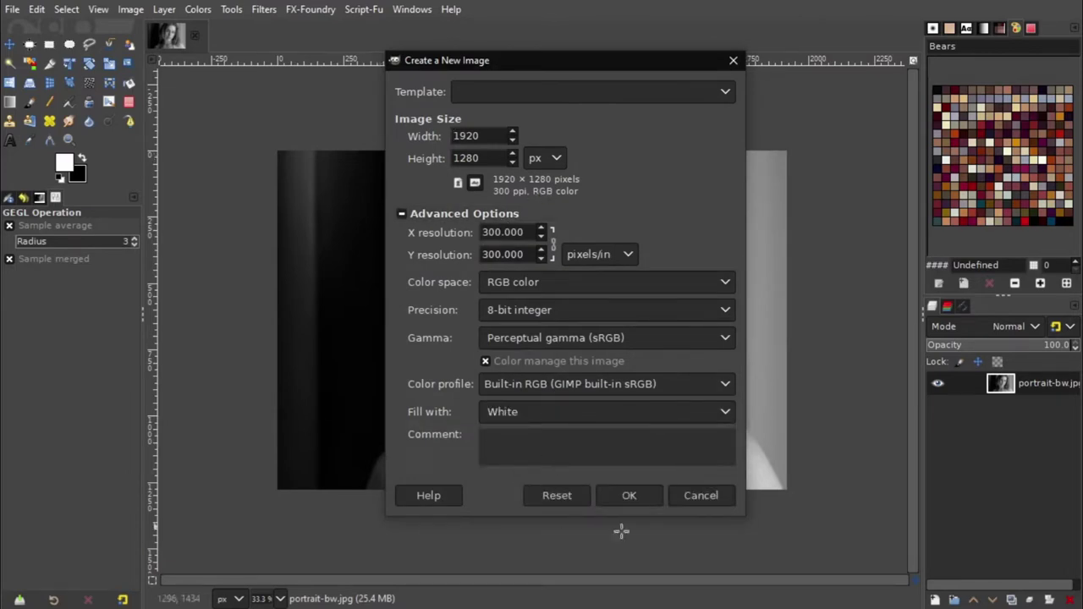
click(630, 497)
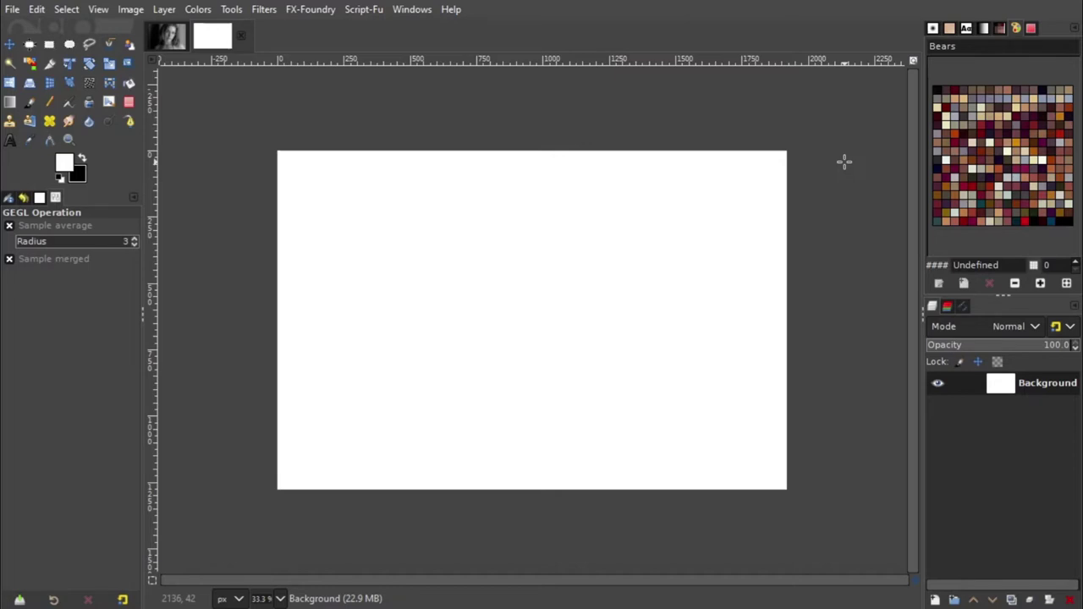
Step: Load the JPGs from D: > My Works > Video Works > Downloaded > Photos as layers
click(15, 9)
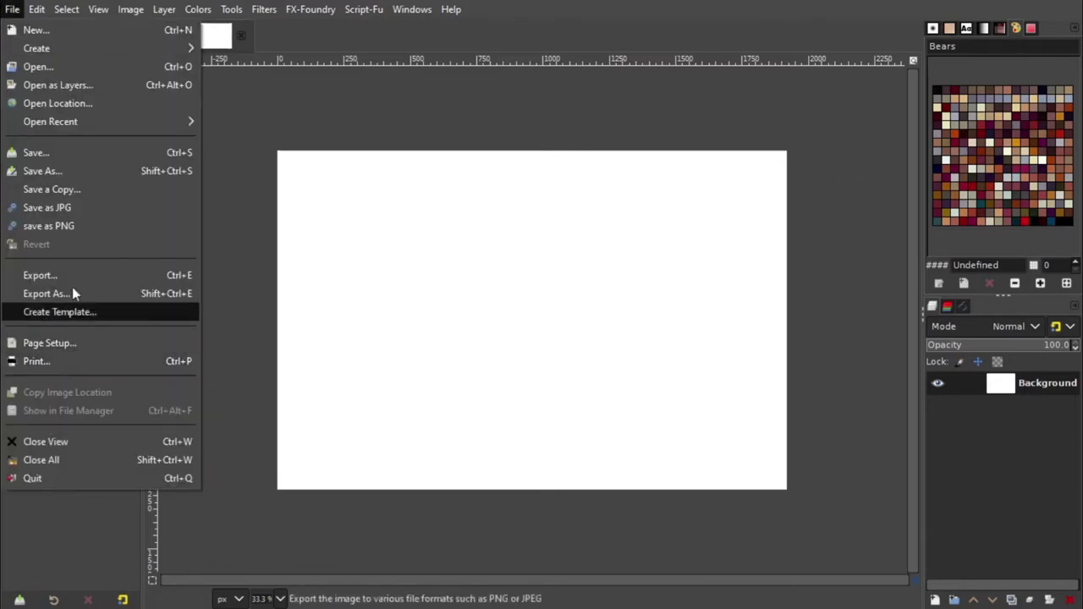
click(112, 85)
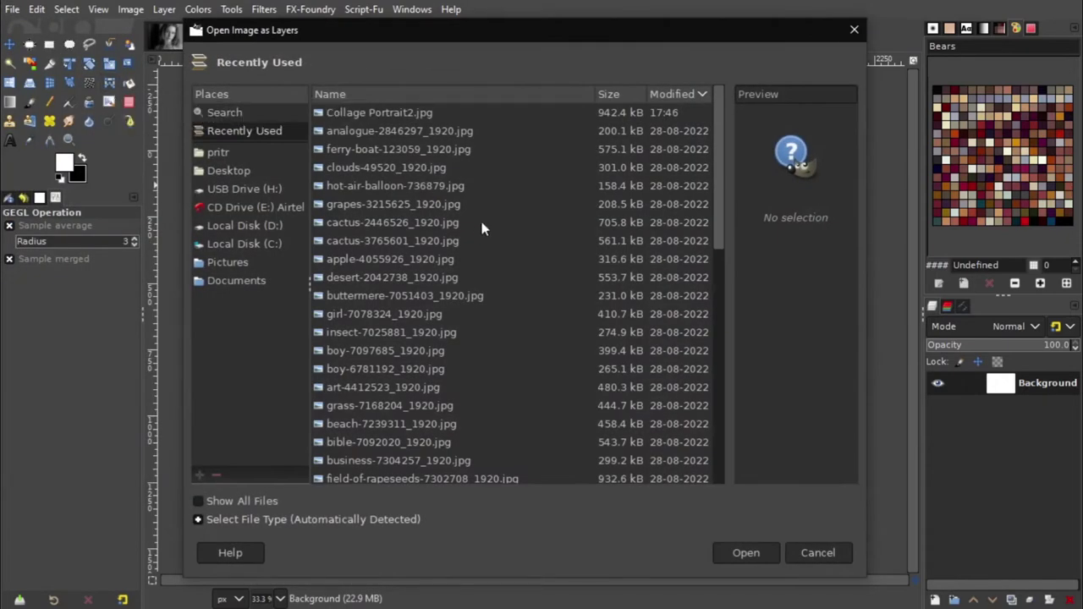
click(257, 227)
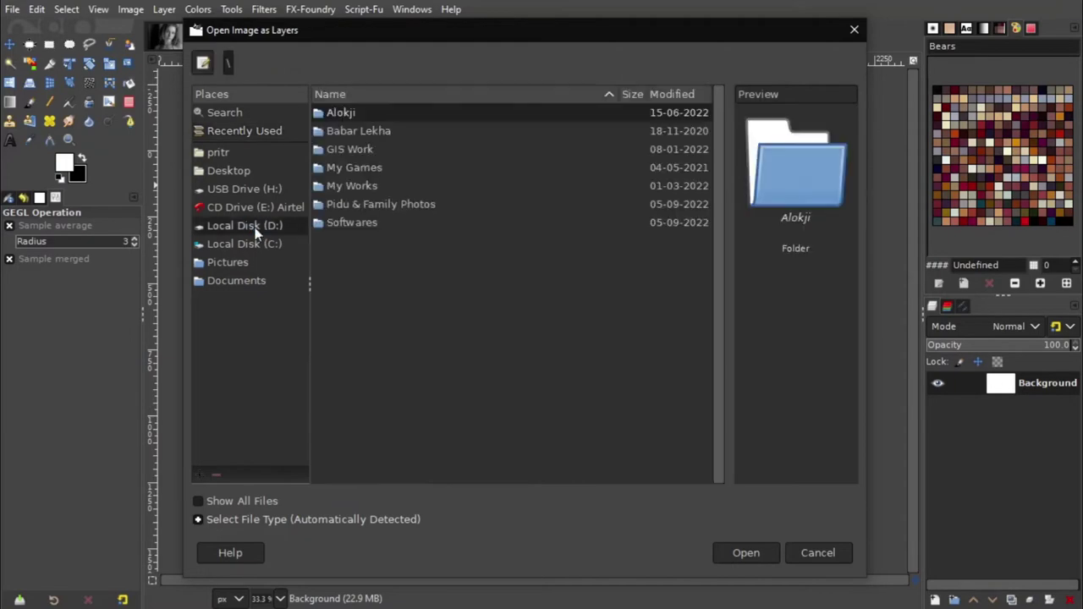
double_click(357, 188)
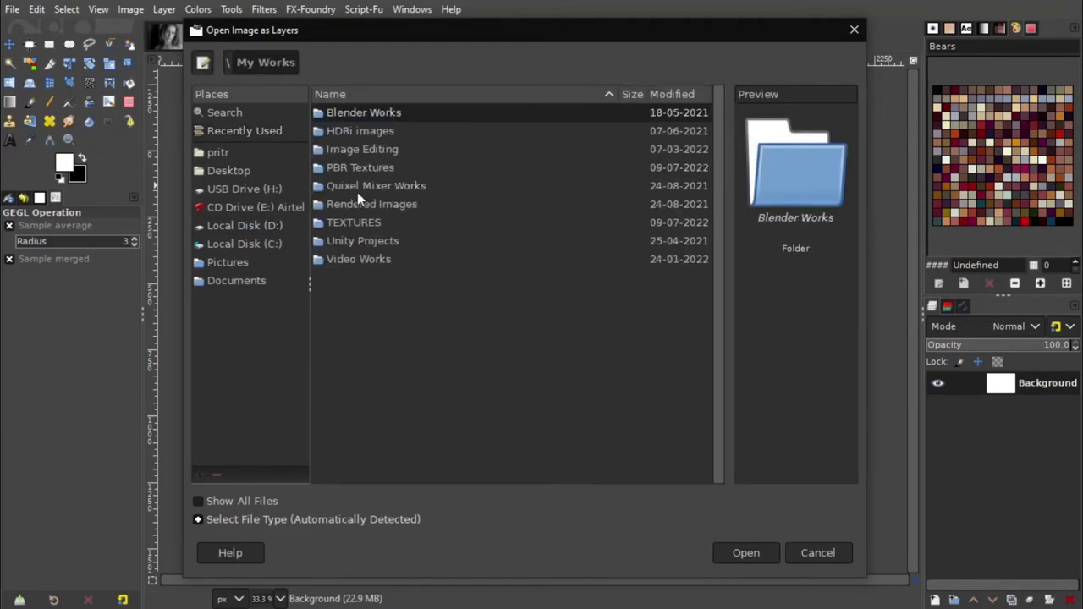
double_click(370, 261)
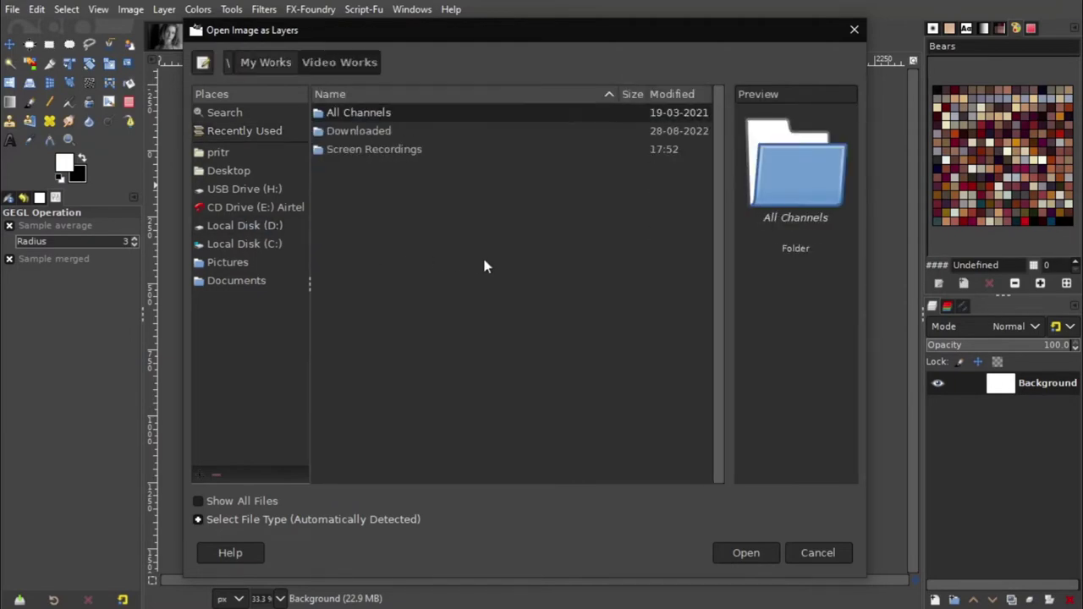
double_click(364, 135)
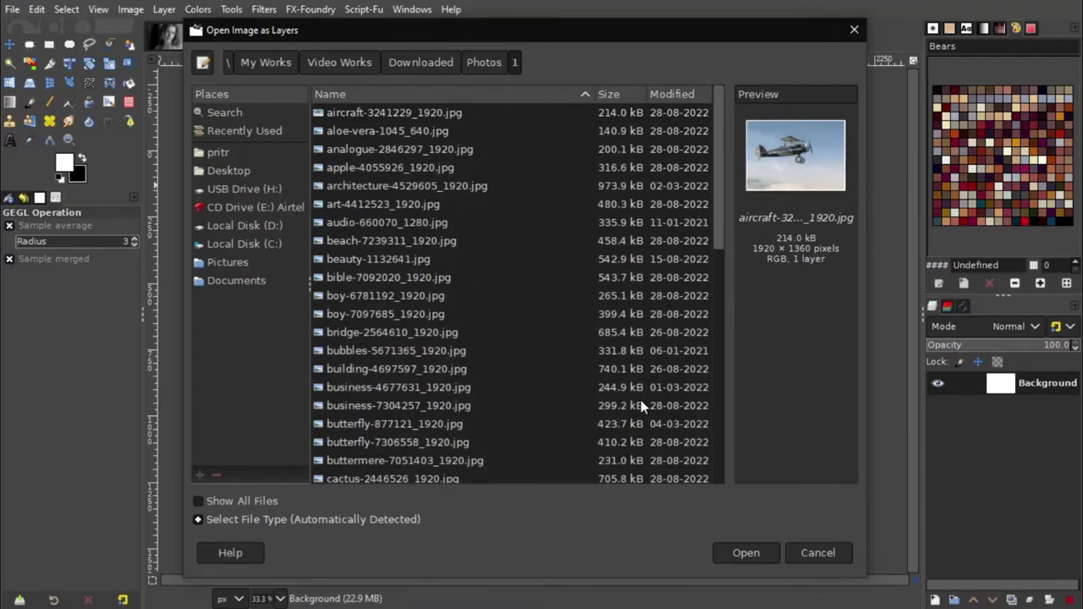
click(756, 556)
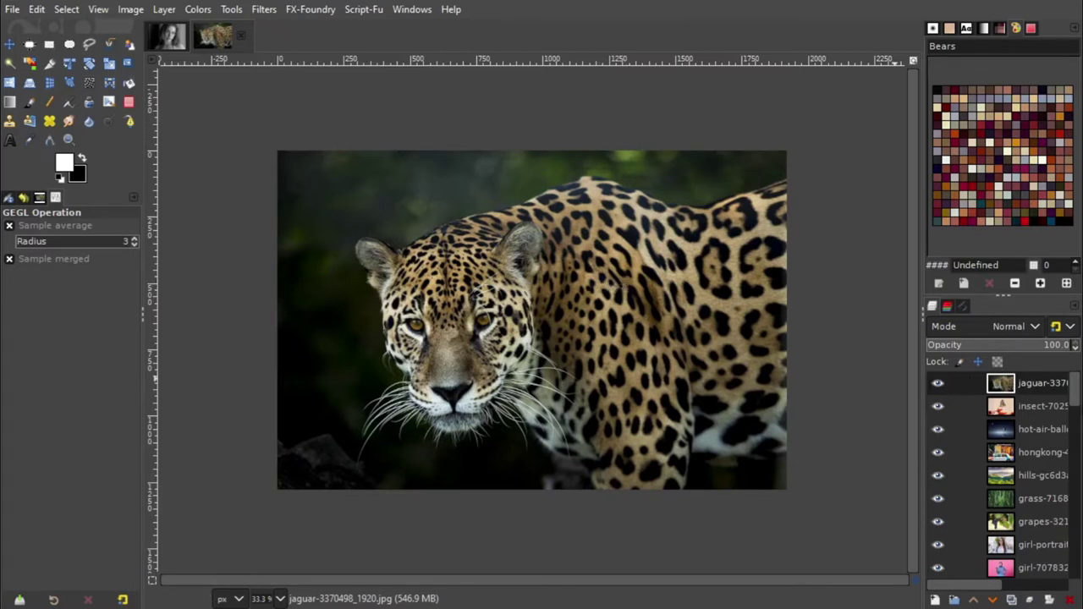
Step: Launch the G'MIC-Qt filter window from the Filters menu
mouse_move(1076, 396)
mouse_down()
mouse_move(1077, 512)
mouse_move(1076, 381)
mouse_up()
click(263, 9)
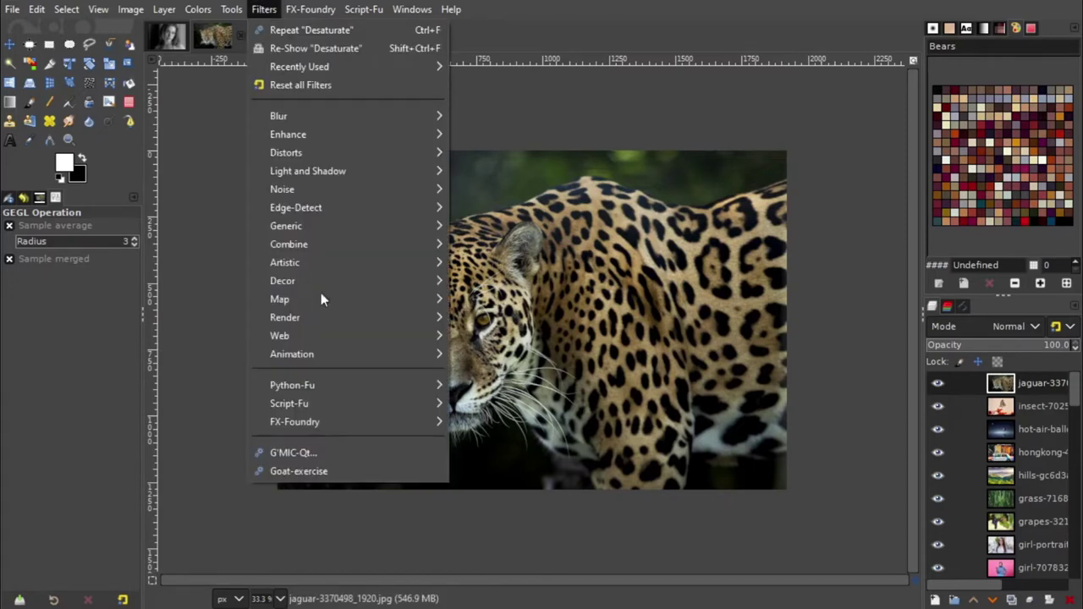
click(364, 453)
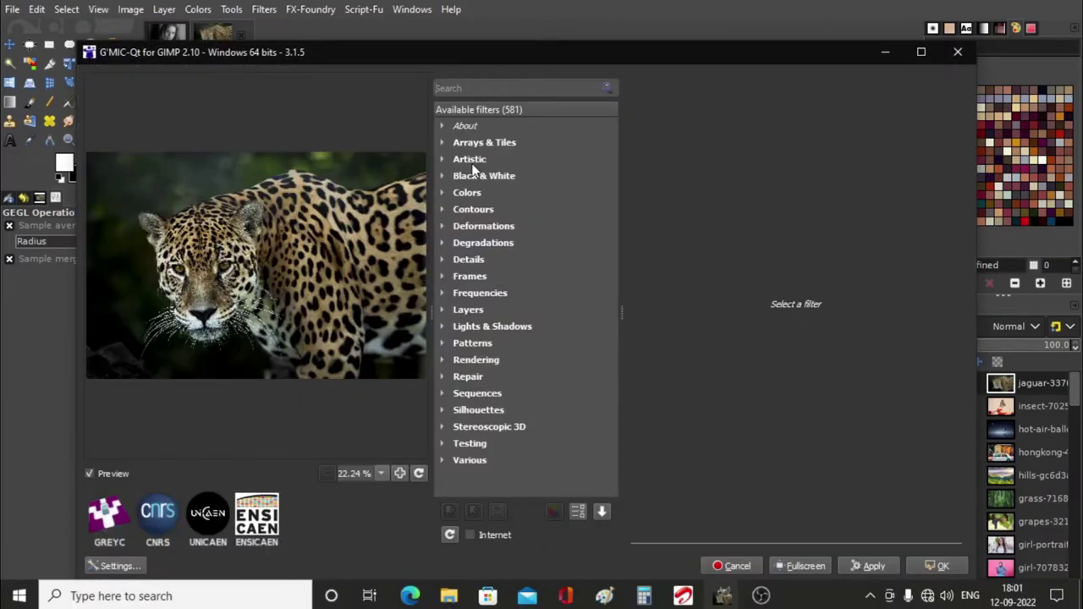
Step: Expand the Arrays & Tiles category in the G'MIC-Qt filter list
drag(518, 54, 506, 31)
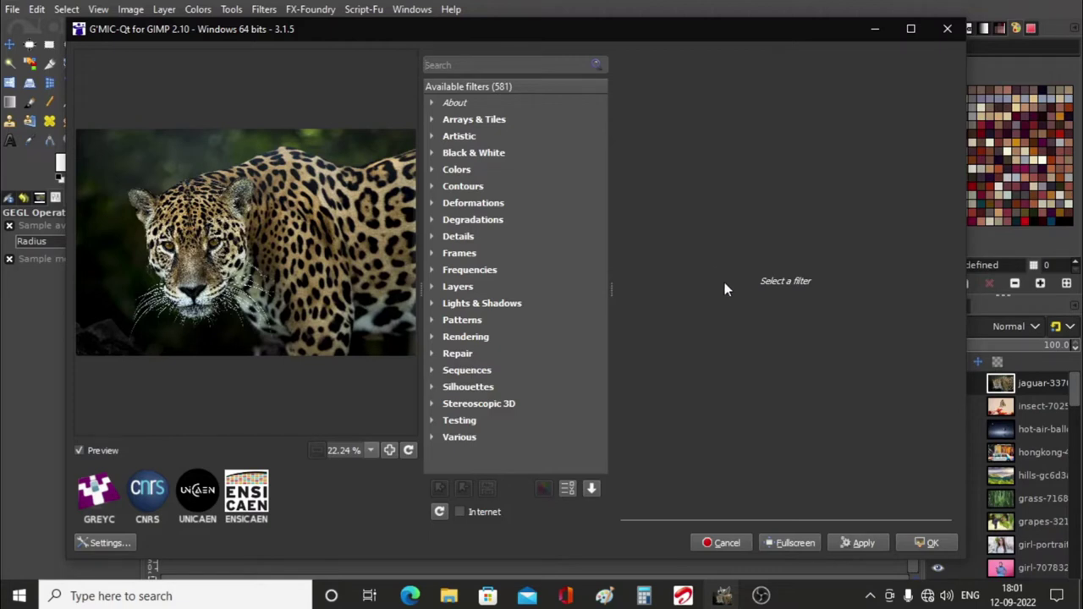
click(430, 120)
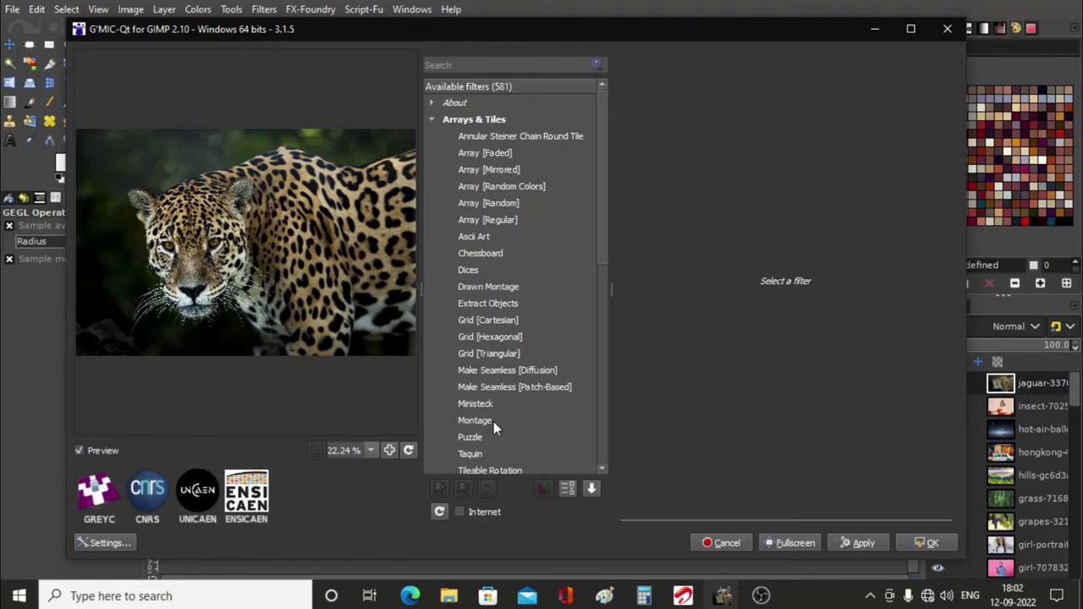
Step: Select the Montage filter and scroll its parameters to read the instructions
click(493, 422)
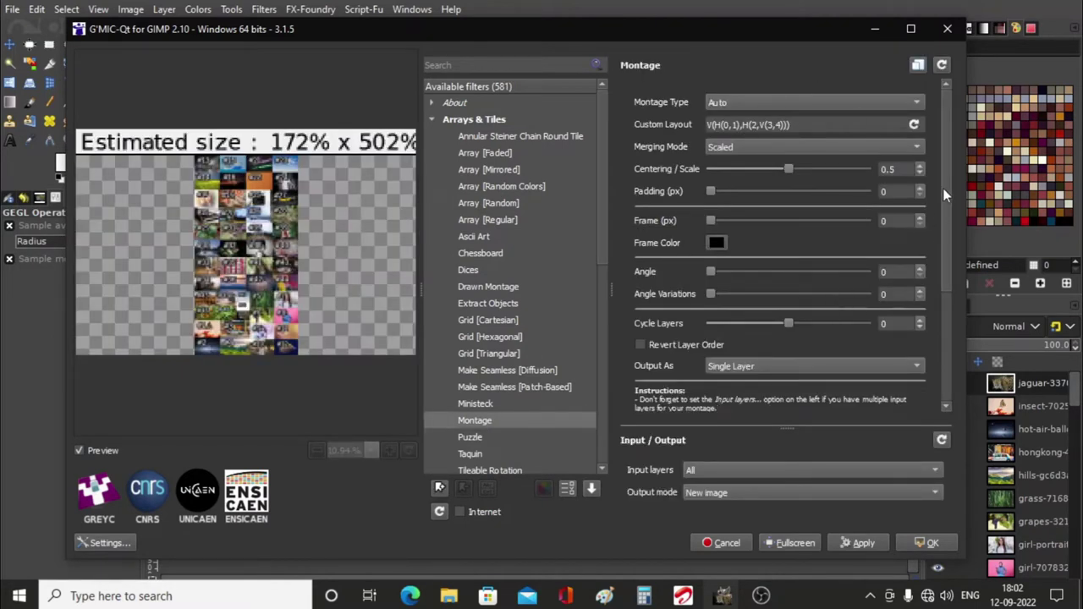
mouse_move(945, 177)
mouse_down()
mouse_move(940, 292)
mouse_move(953, 158)
mouse_up()
click(735, 495)
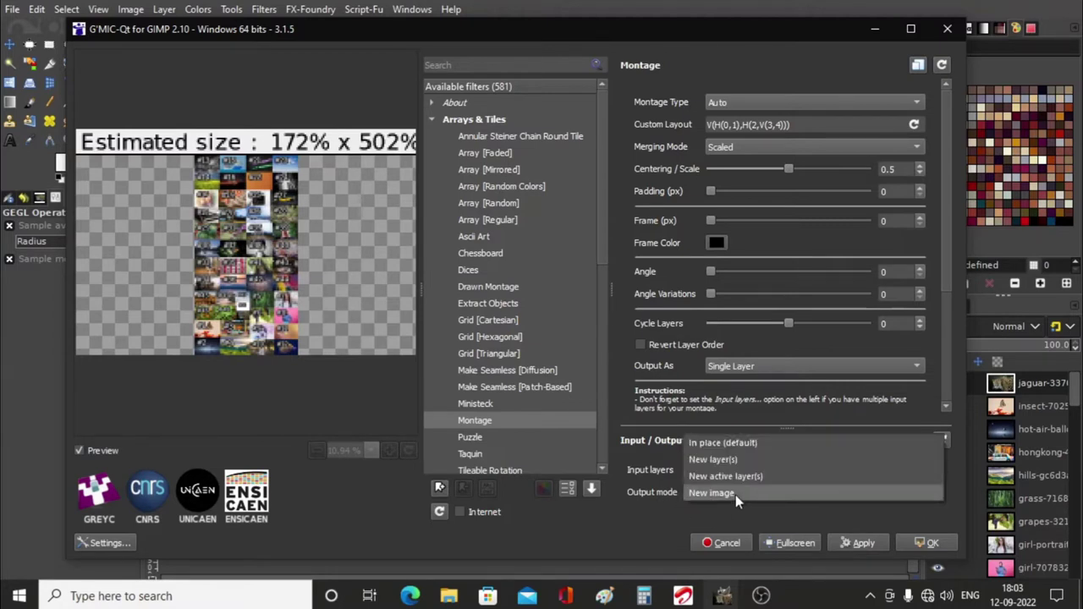
click(684, 513)
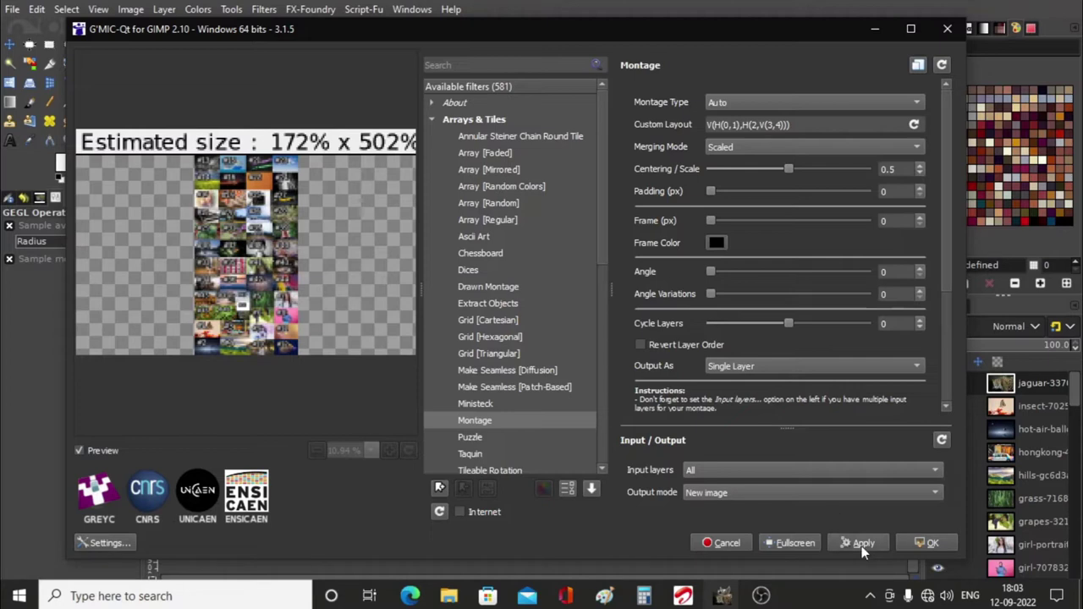
Step: Apply the Montage filter and close G'MIC-Qt, outputting a new Montage image
click(861, 544)
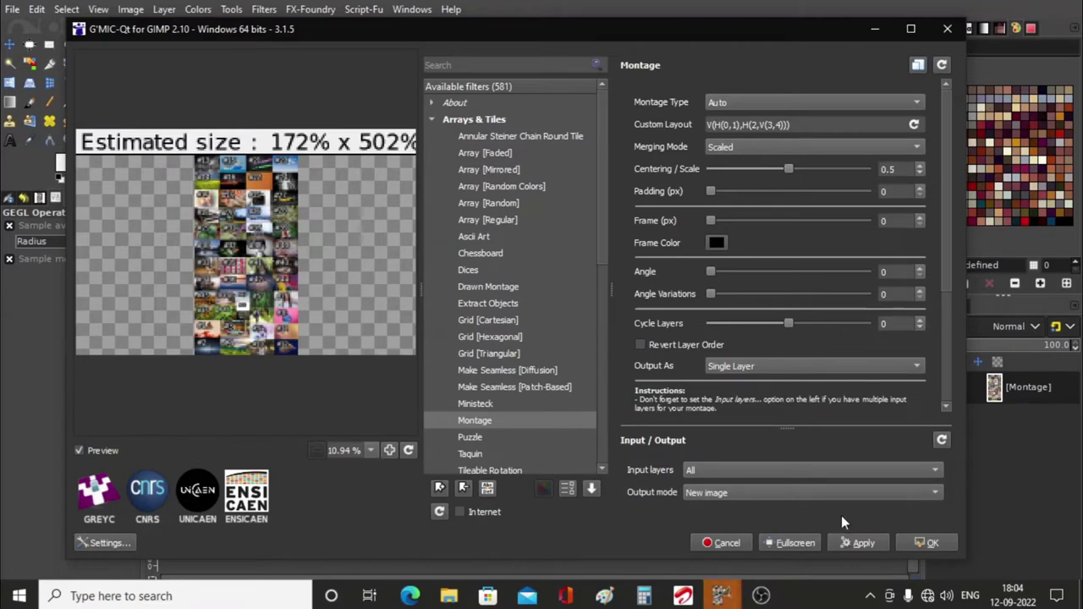
click(931, 543)
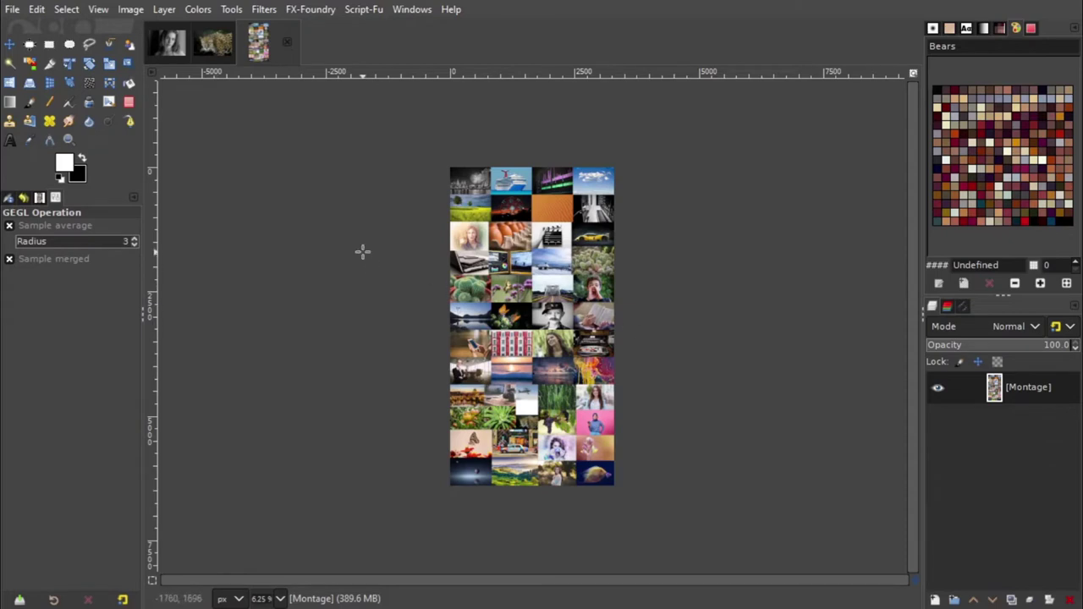
Step: Close the jaguar source-photo image, discarding its changes
click(219, 39)
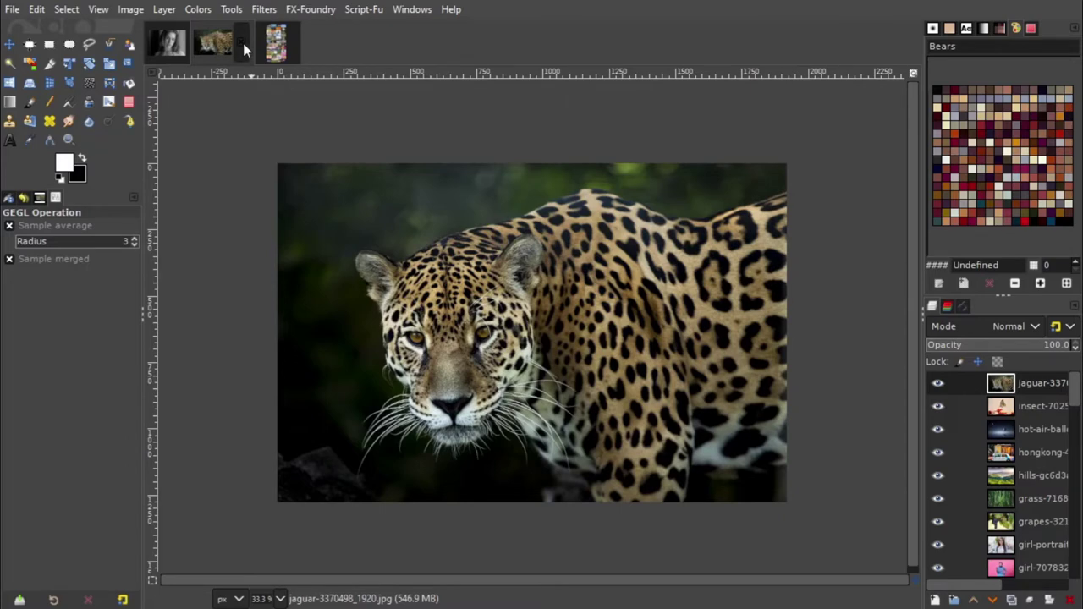
click(244, 49)
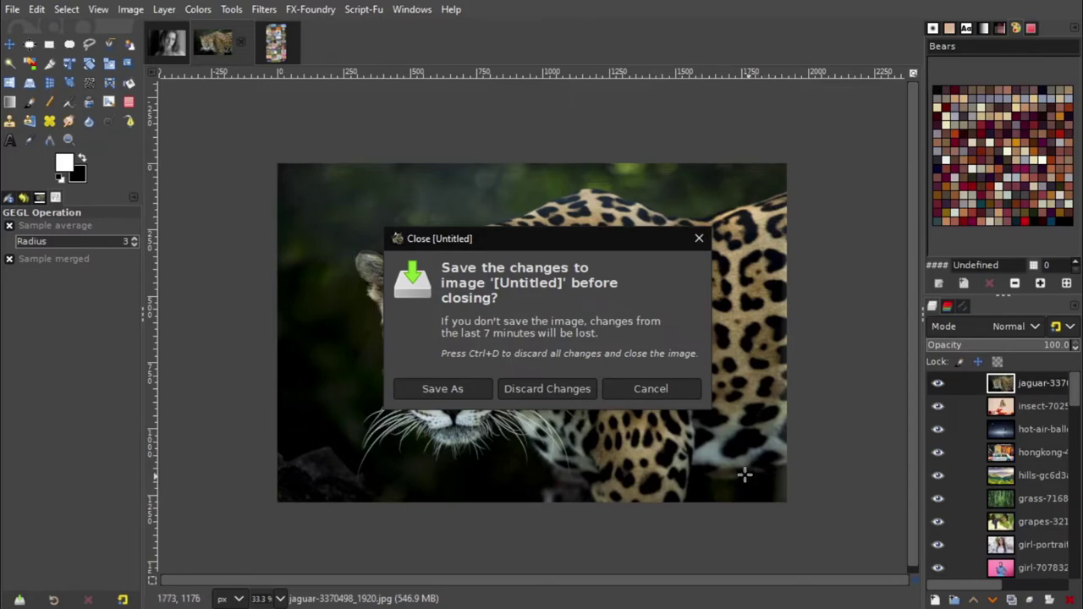
click(562, 389)
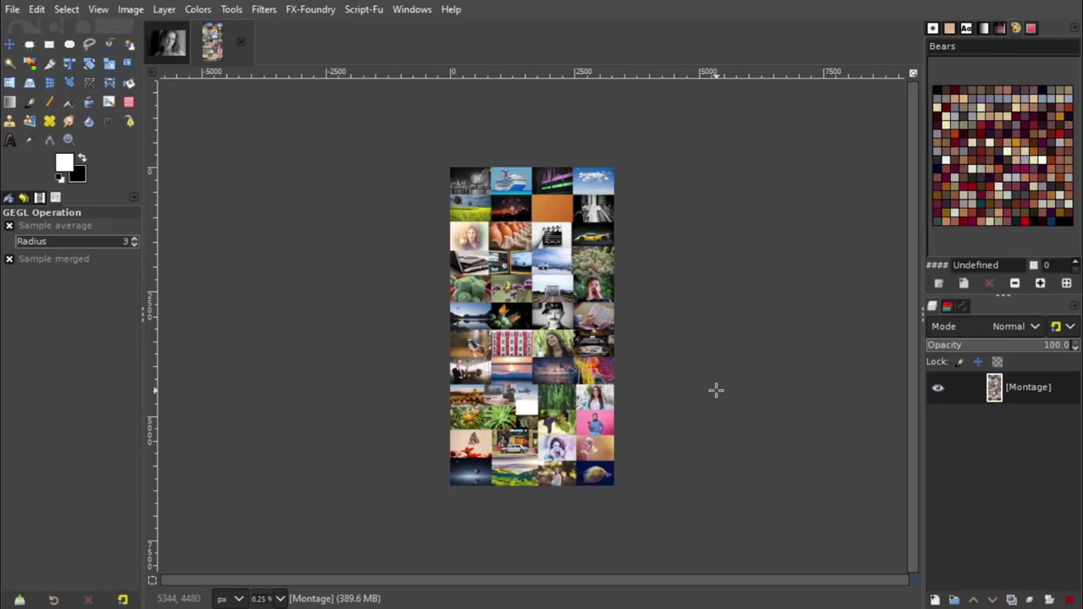
Step: Duplicate the Montage layer twice, giving three identical montage layers
click(1013, 601)
click(1013, 601)
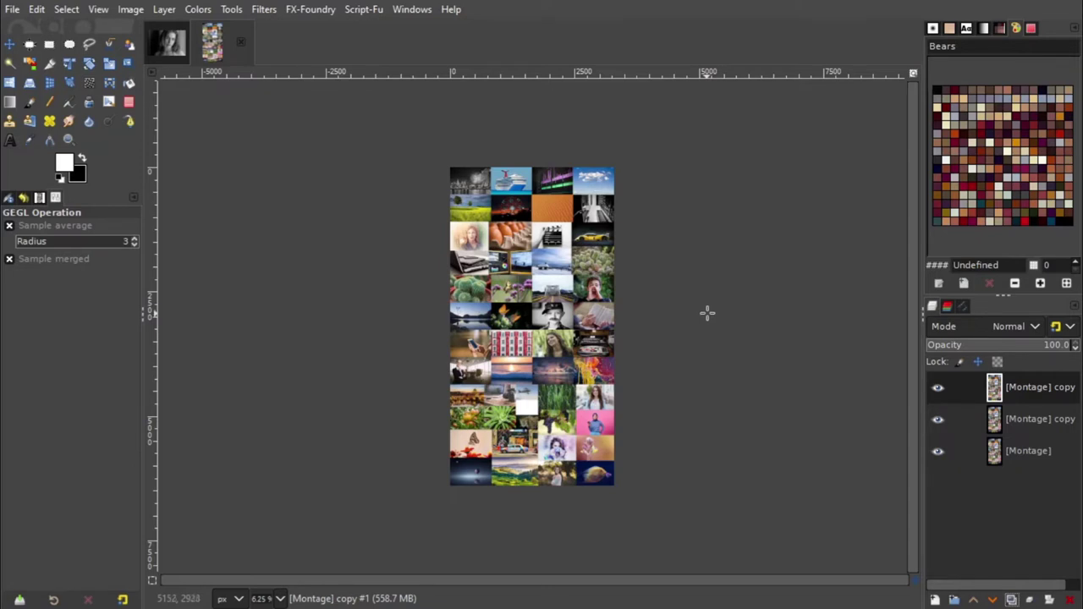
click(264, 9)
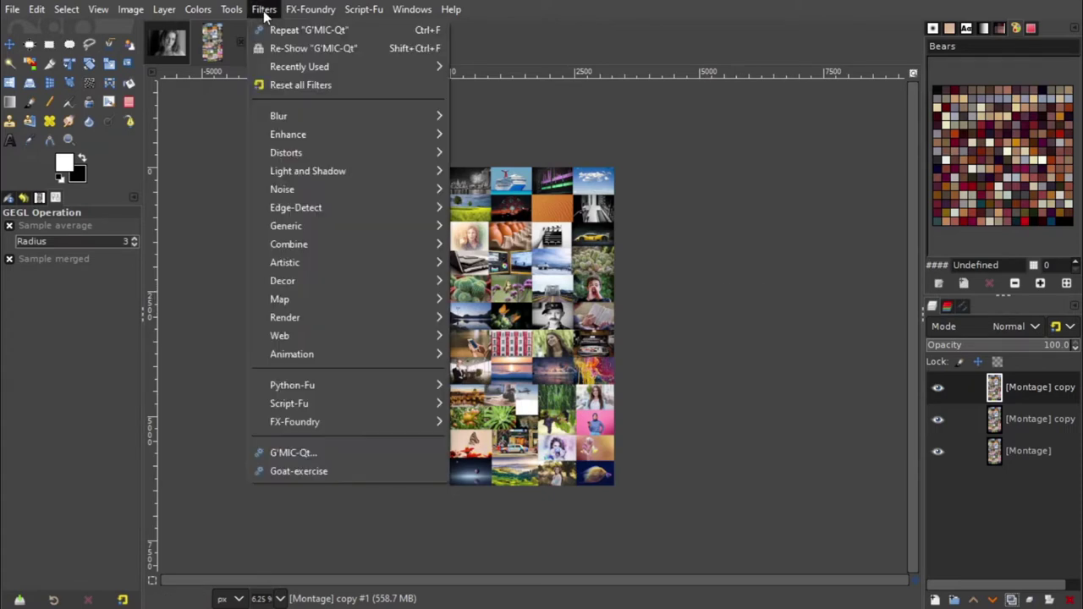
Step: Run G'MIC-Qt Montage on all three layers, outputting a new image
click(307, 453)
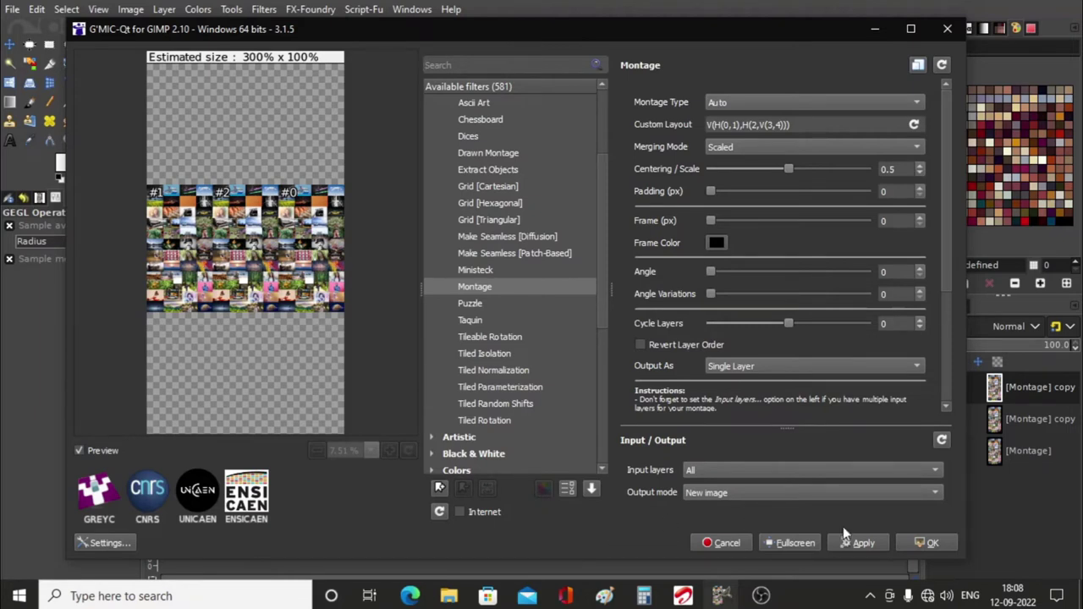
click(864, 543)
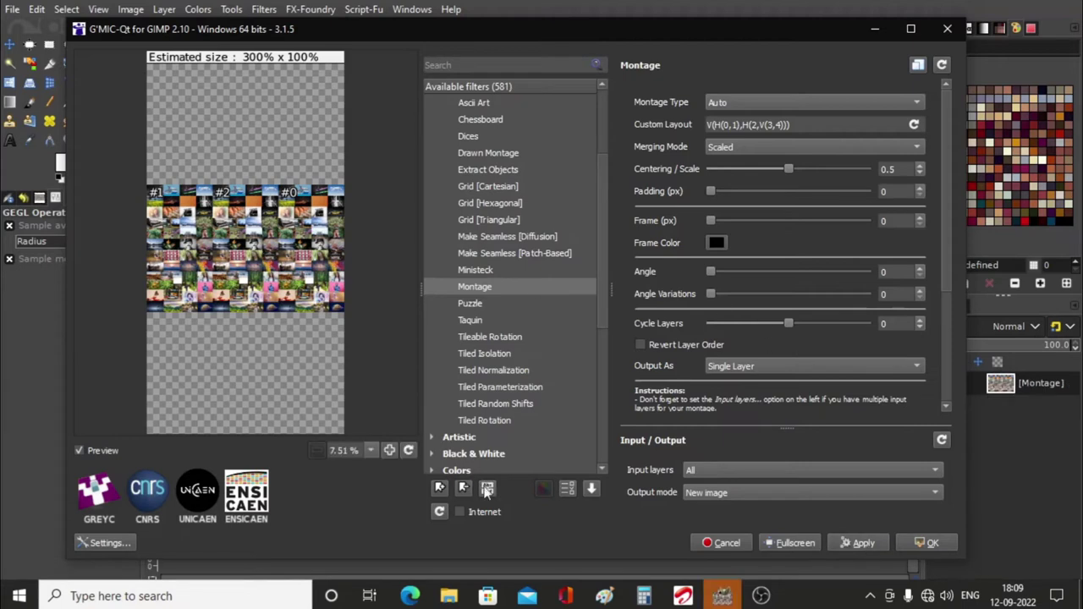
click(932, 544)
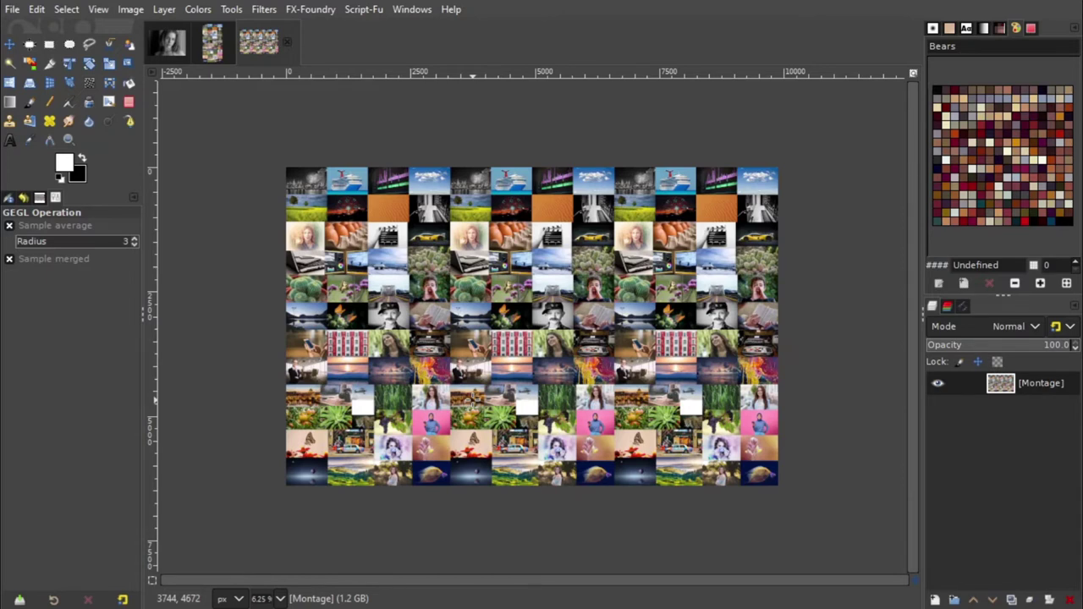
Step: Close the narrow three-layer montage image and discard its unsaved changes
click(221, 43)
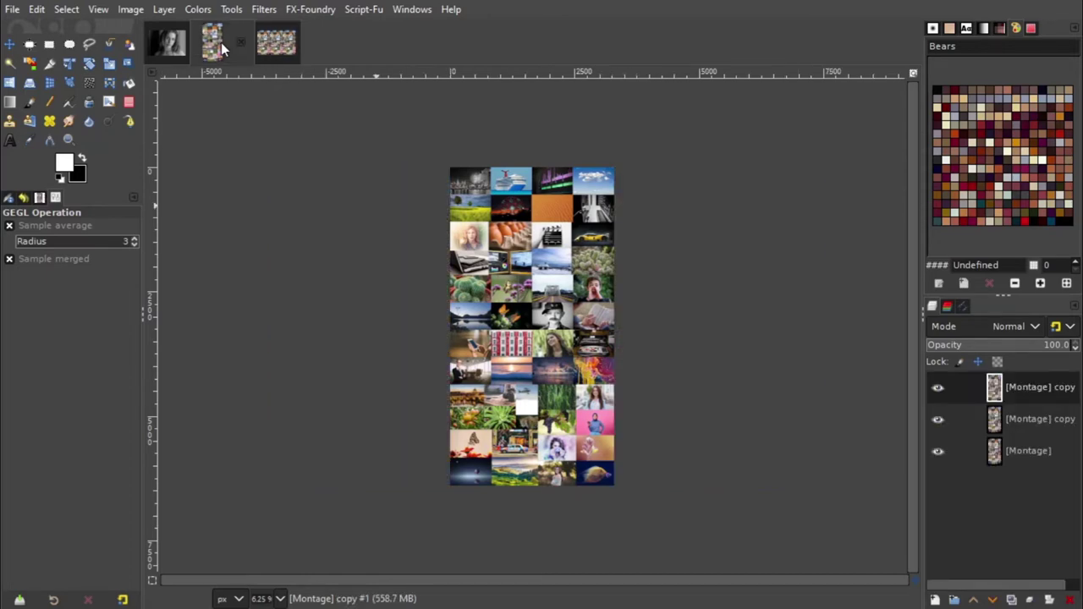
click(240, 40)
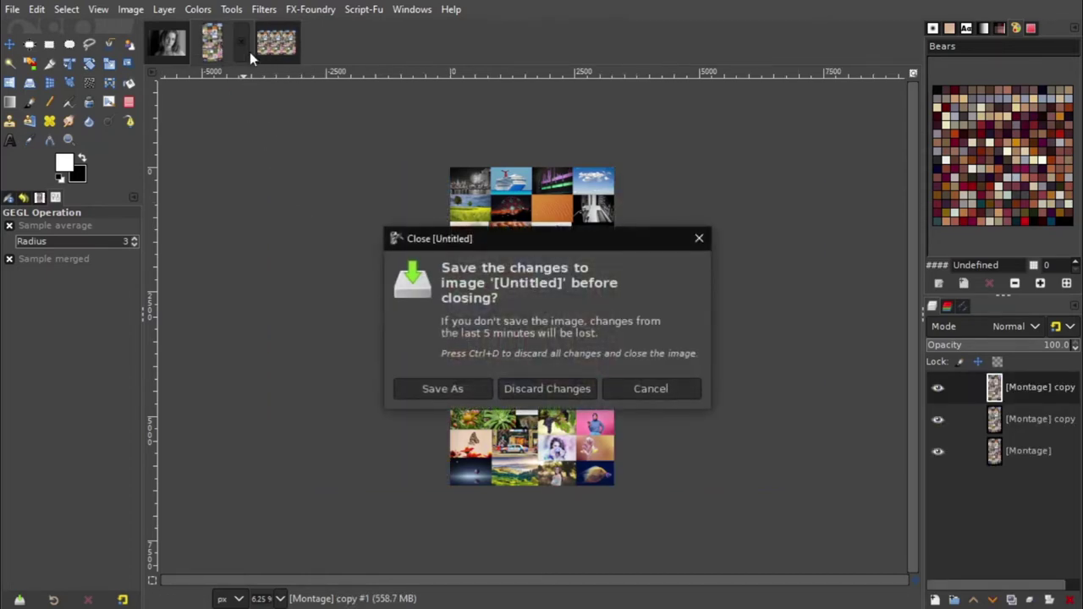
click(548, 390)
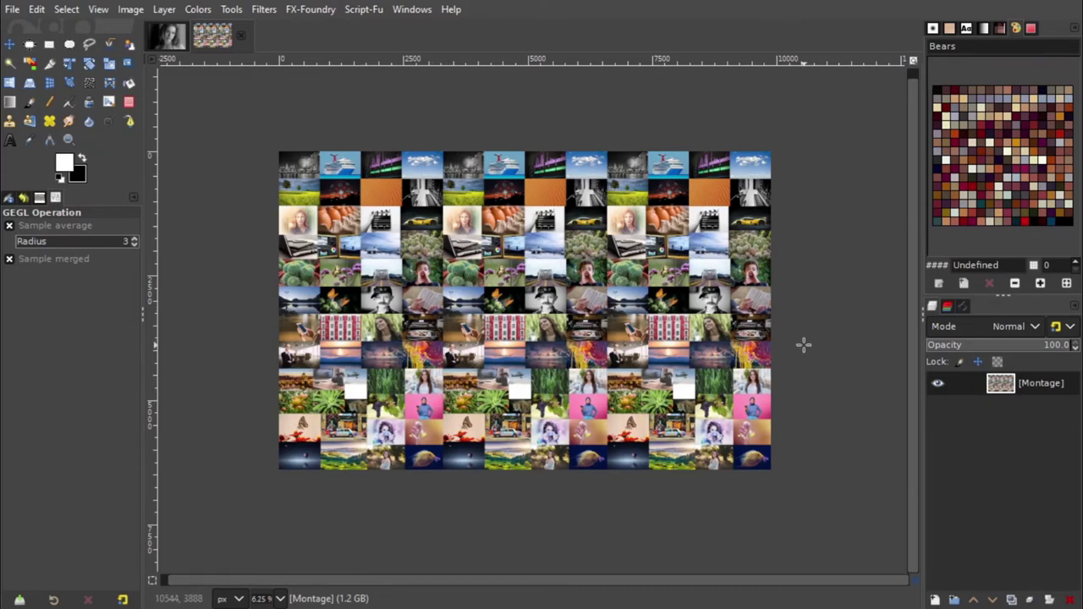
Step: Select all of the wide montage, copy it, and bring portrait-bw.jpg back into view
click(66, 9)
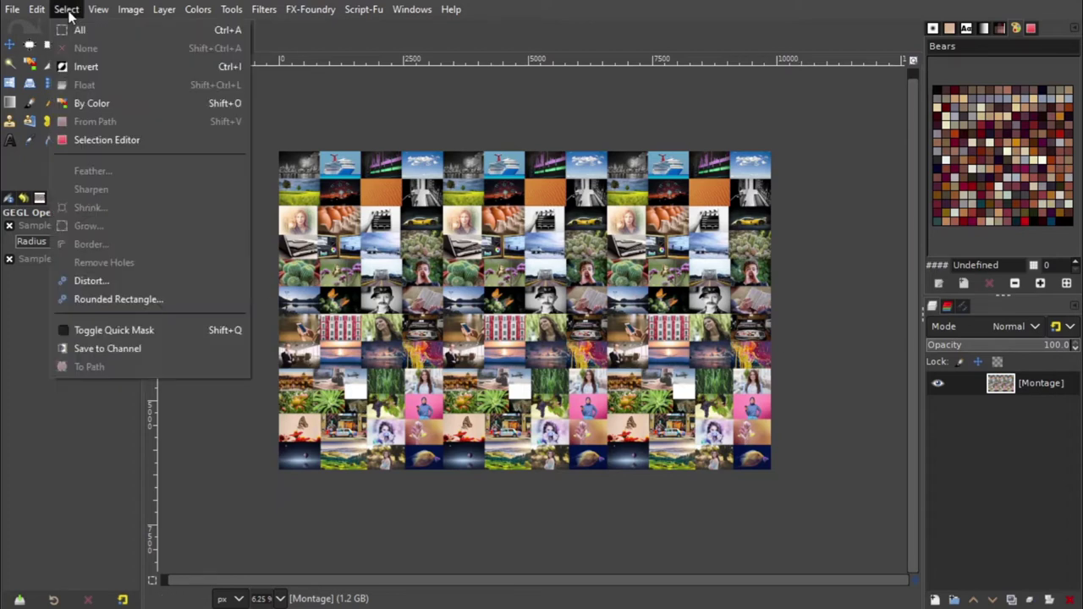
click(131, 29)
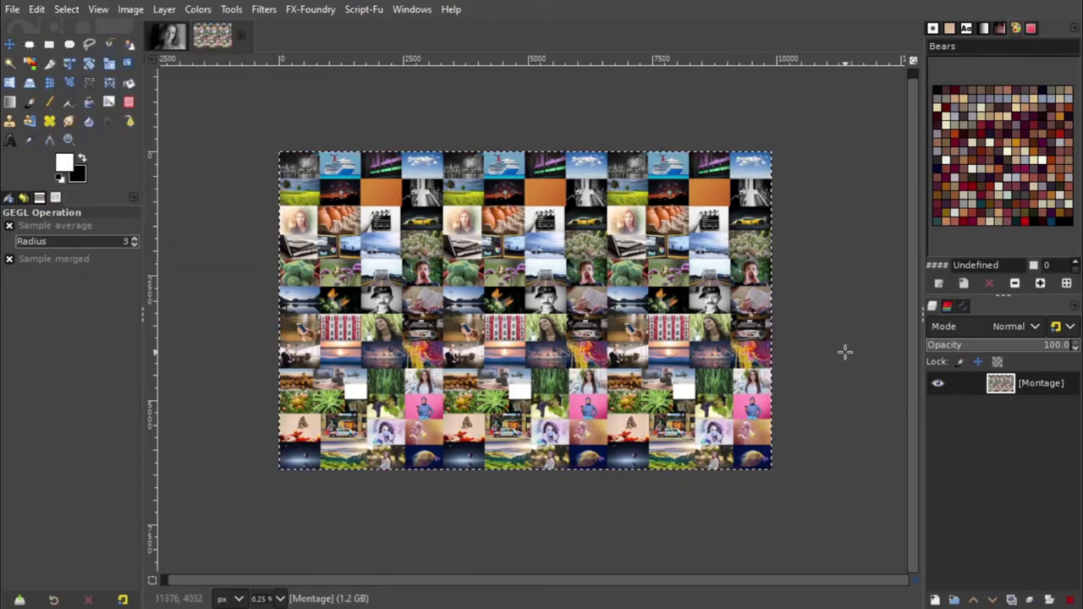
click(37, 10)
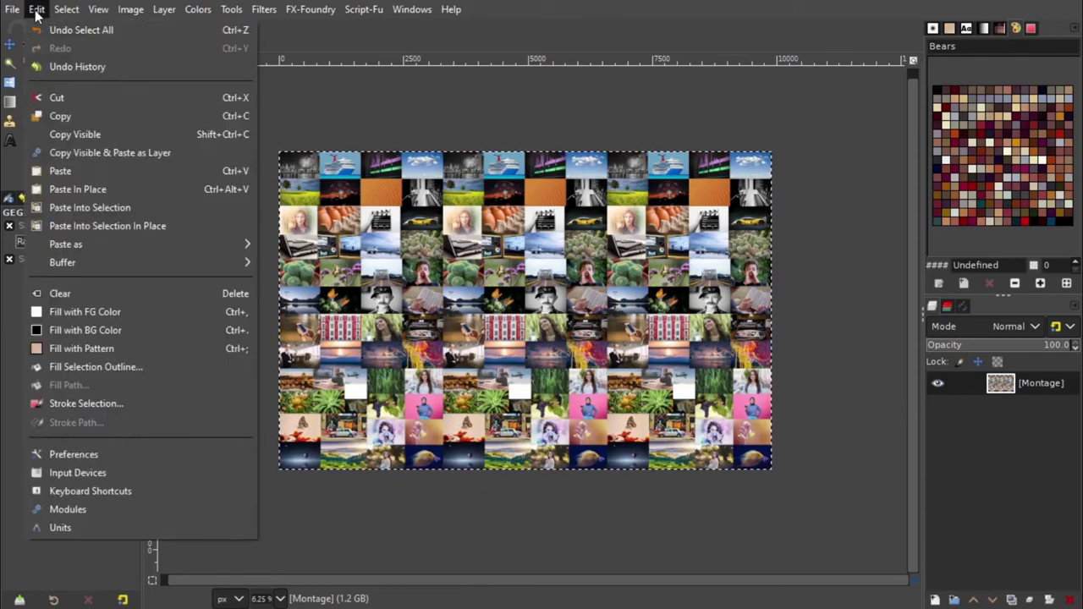
click(80, 117)
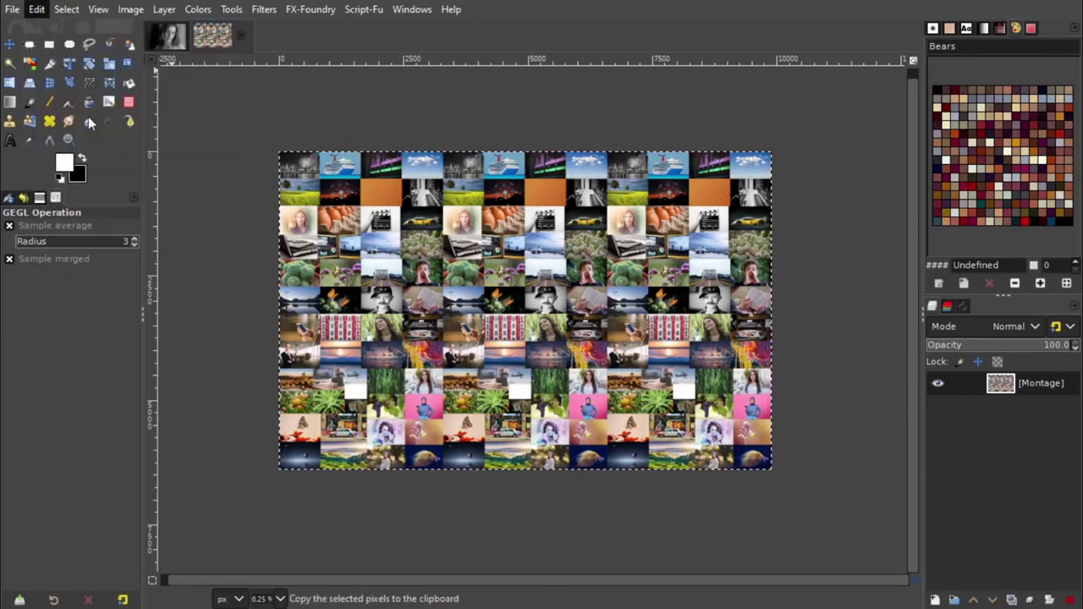
click(167, 36)
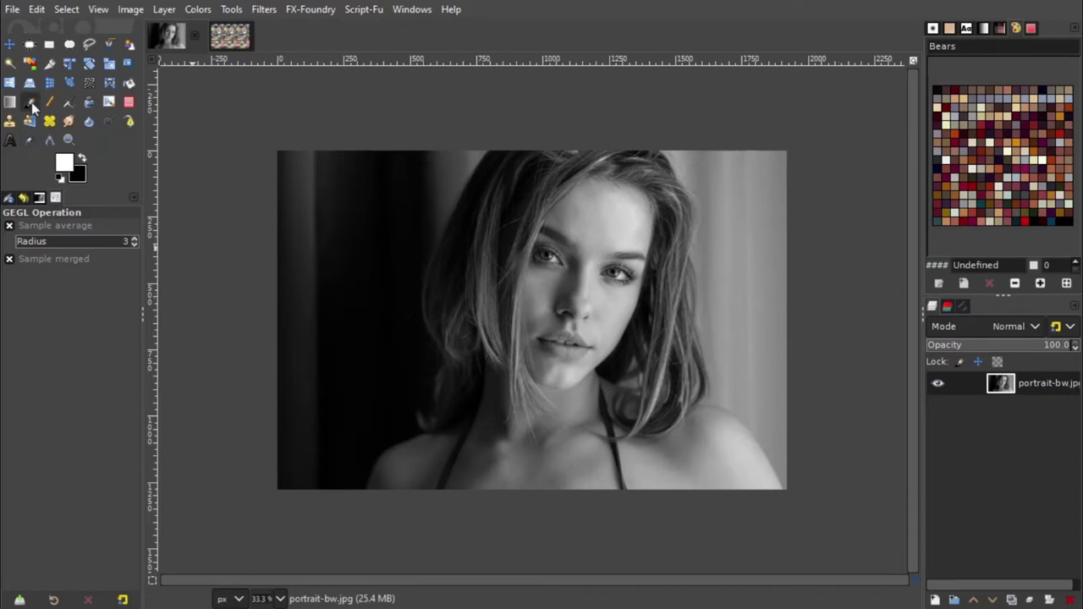
Step: Paste the copied montage into portrait-bw.jpg using Edit > Paste as > New Layer
click(39, 10)
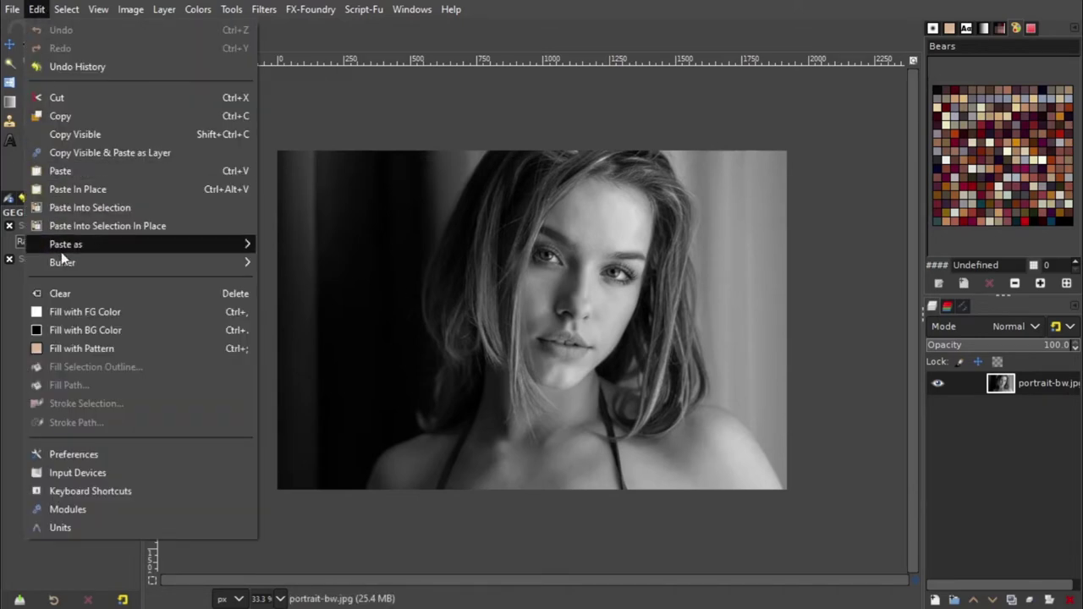
mouse_move(66, 244)
mouse_move(135, 244)
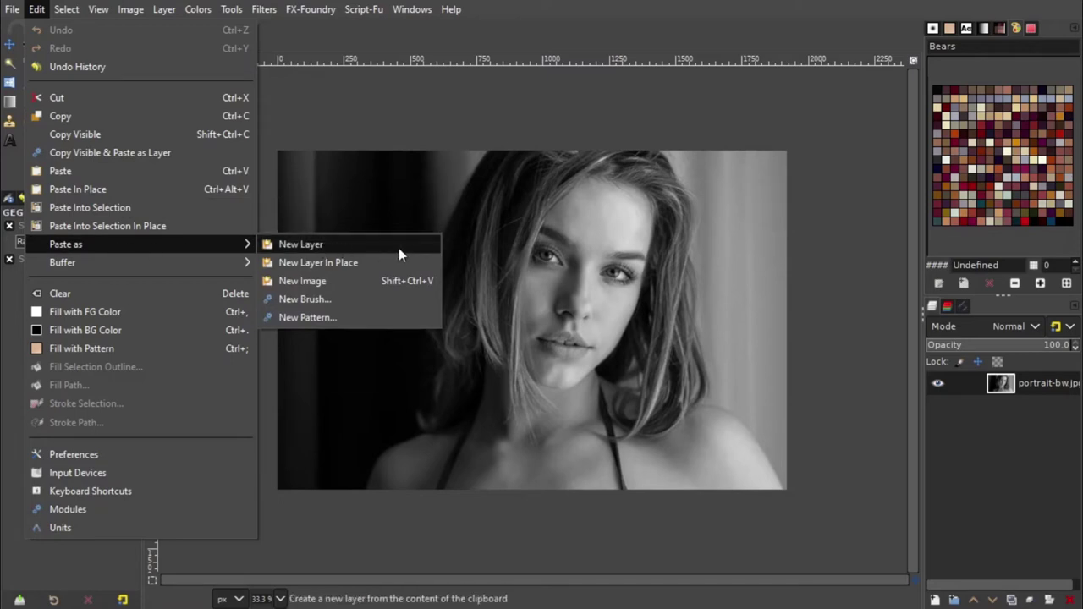
click(397, 247)
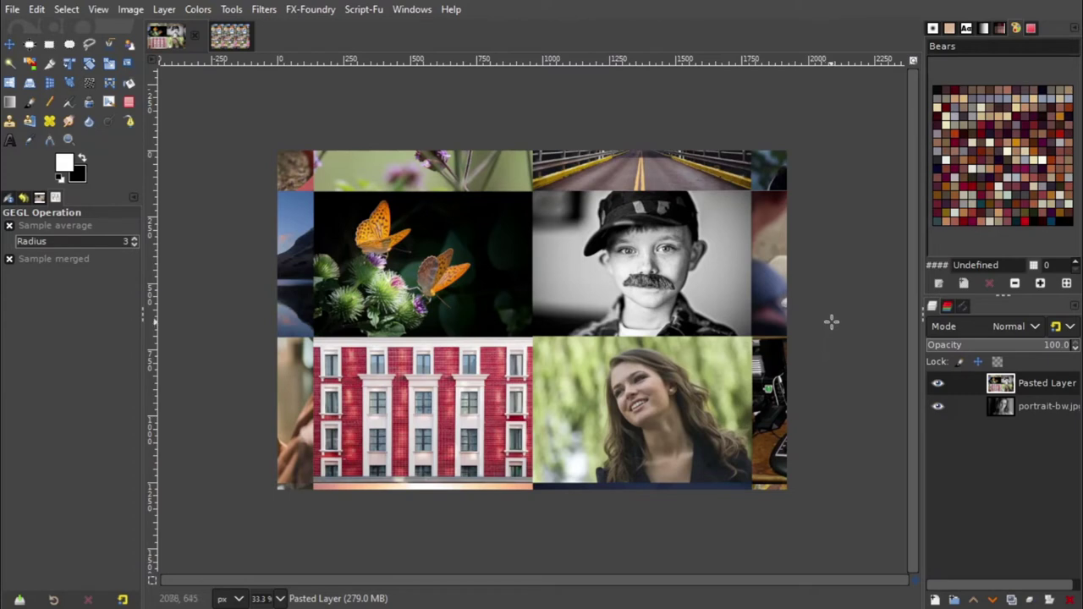
Step: Zoom out, centre the image, and start scaling the 9897 × 6407 px pasted layer
scroll(820, 308, down, 1)
scroll(820, 308, down, 1)
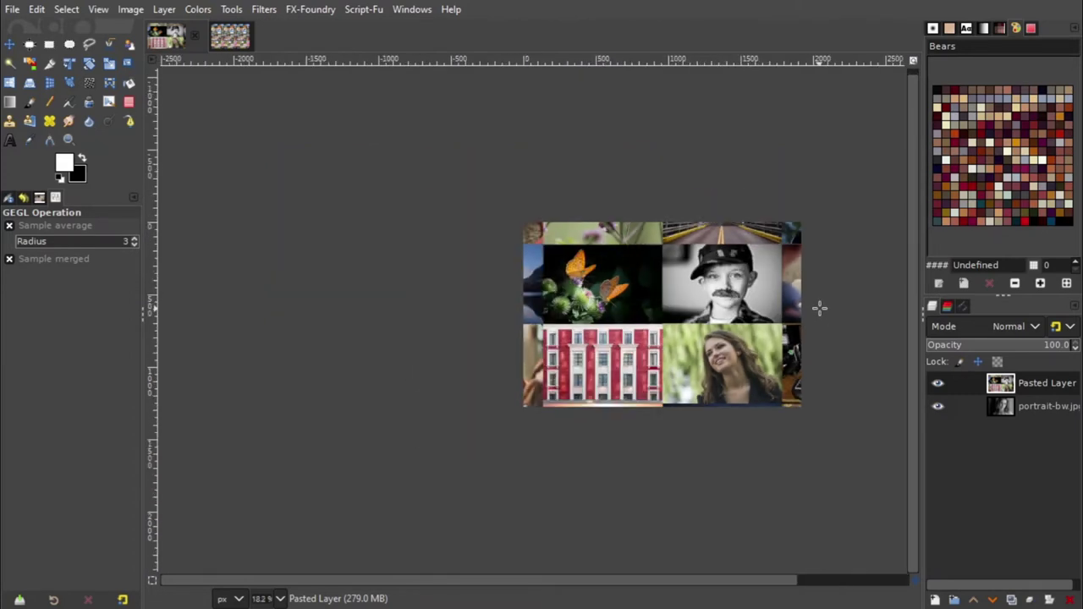
scroll(820, 308, down, 1)
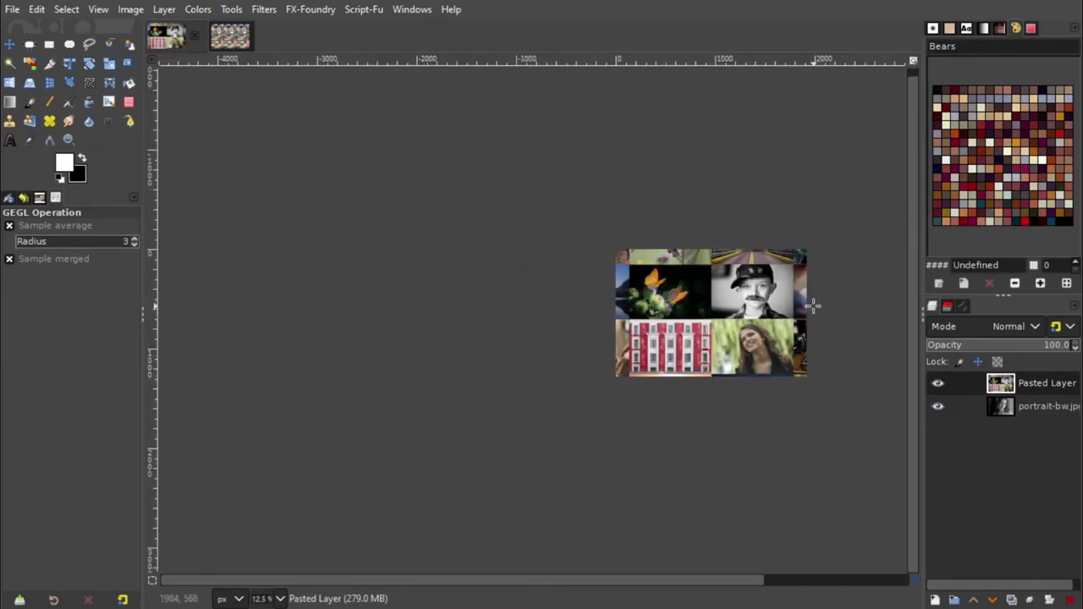
key(shift+j)
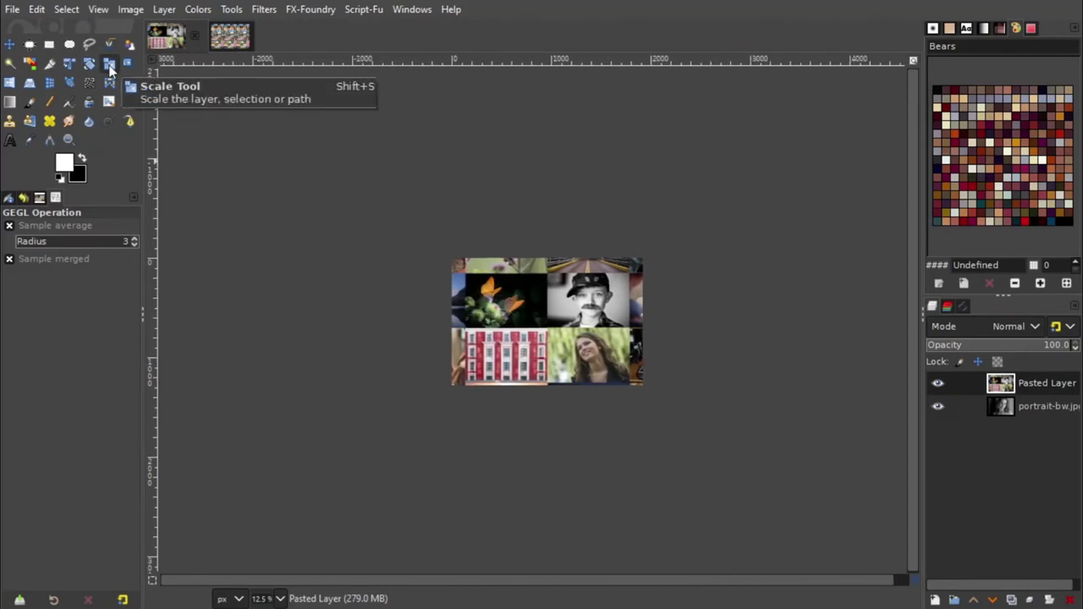
click(109, 68)
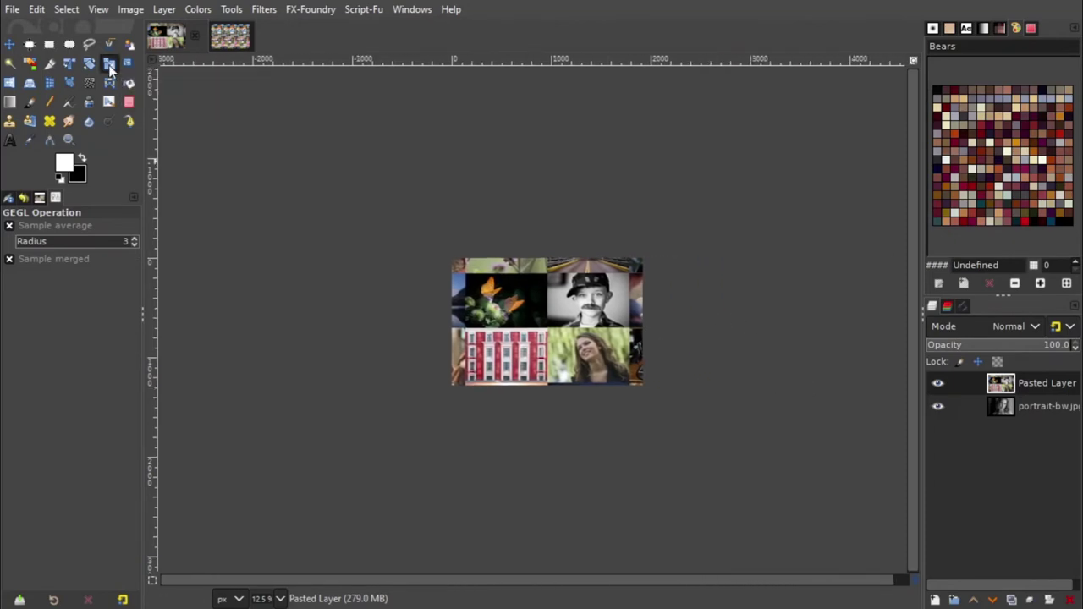
click(551, 320)
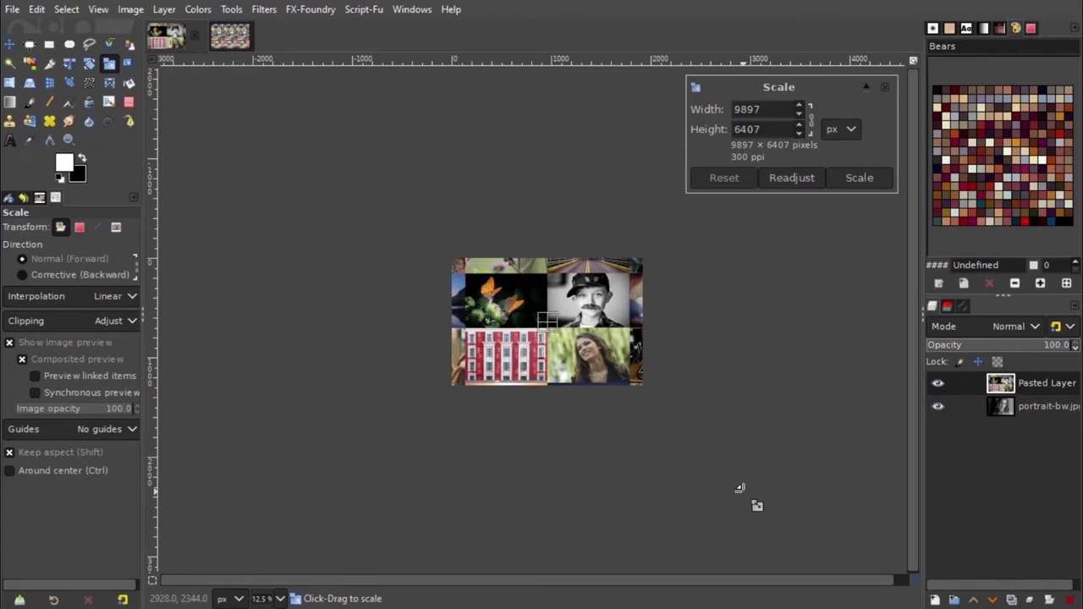
scroll(730, 378, down, 1)
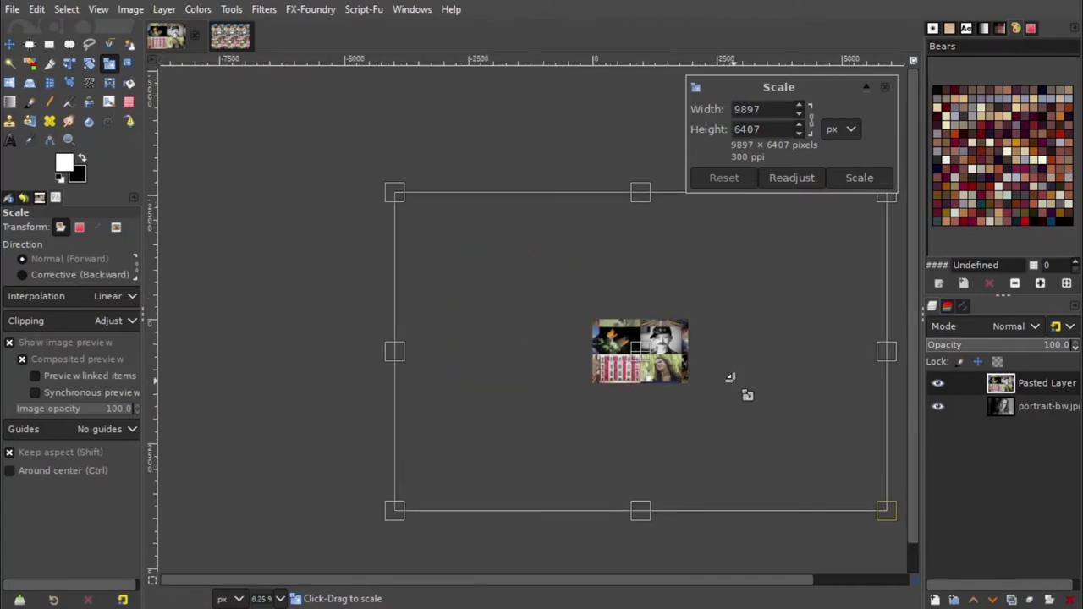
mouse_move(786, 428)
mouse_down()
mouse_move(760, 413)
mouse_move(686, 406)
mouse_move(680, 395)
mouse_up()
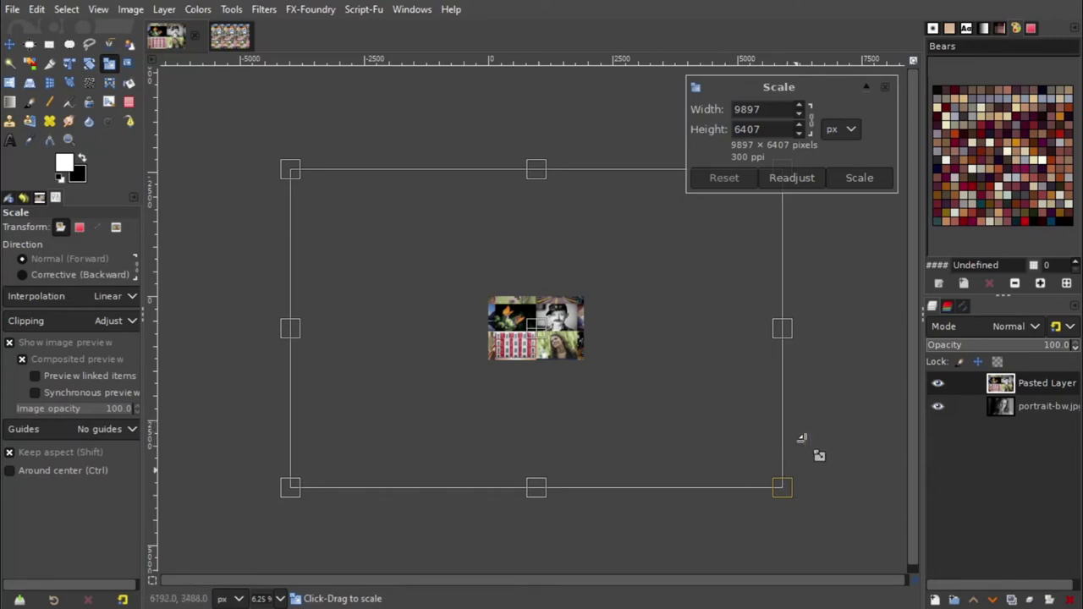
Step: Lock the montage's aspect ratio and shrink it roughly toward the canvas, repositioning the frame
click(814, 122)
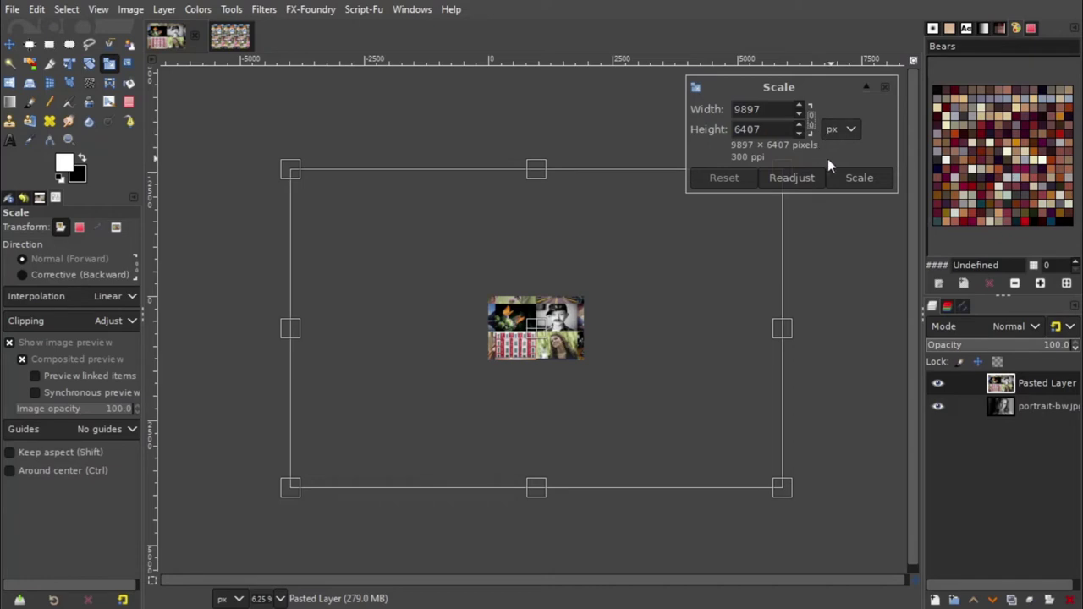
click(810, 123)
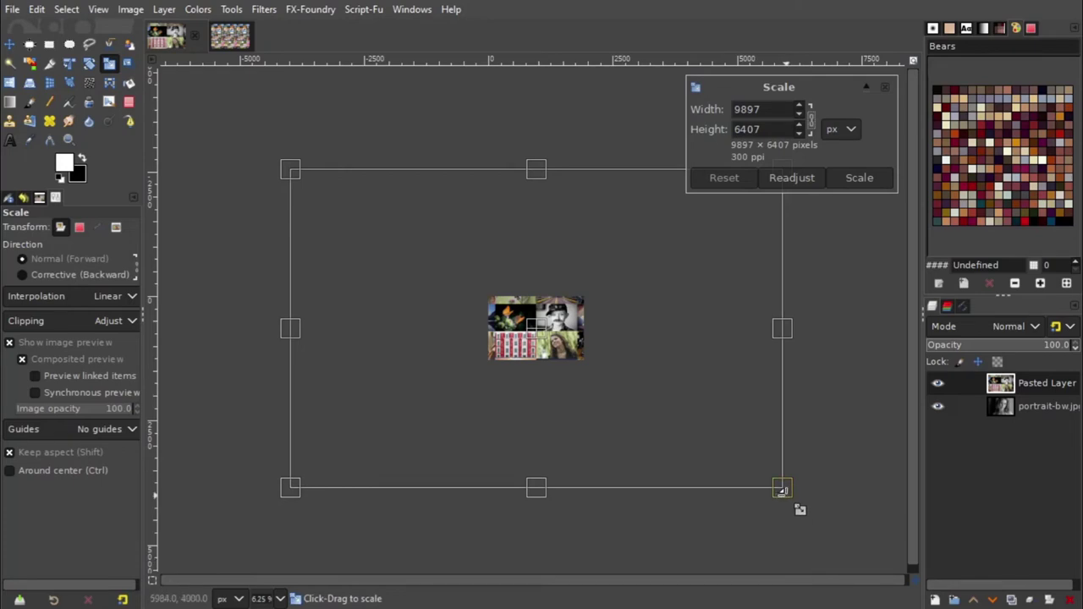
drag(782, 490, 613, 398)
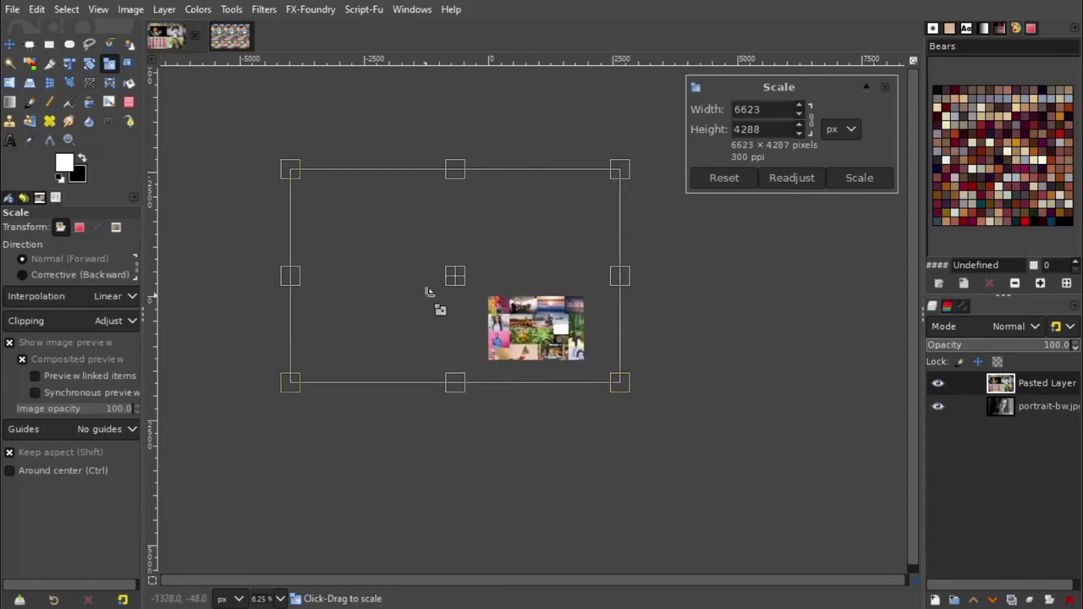
mouse_move(469, 290)
mouse_down()
mouse_move(571, 353)
mouse_move(572, 387)
mouse_move(555, 334)
mouse_move(659, 408)
mouse_up()
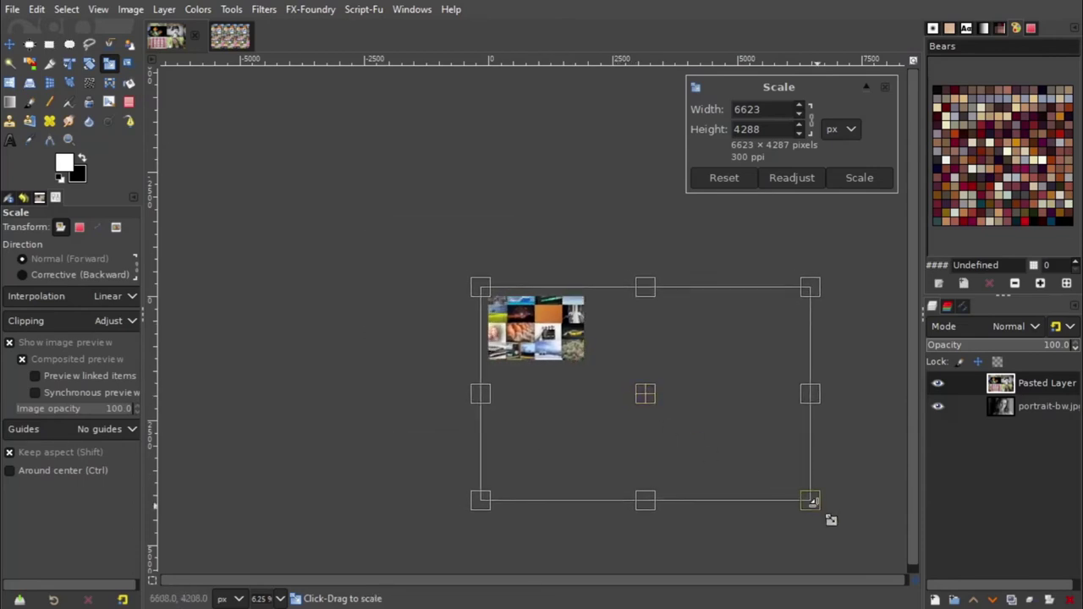
drag(813, 504, 586, 378)
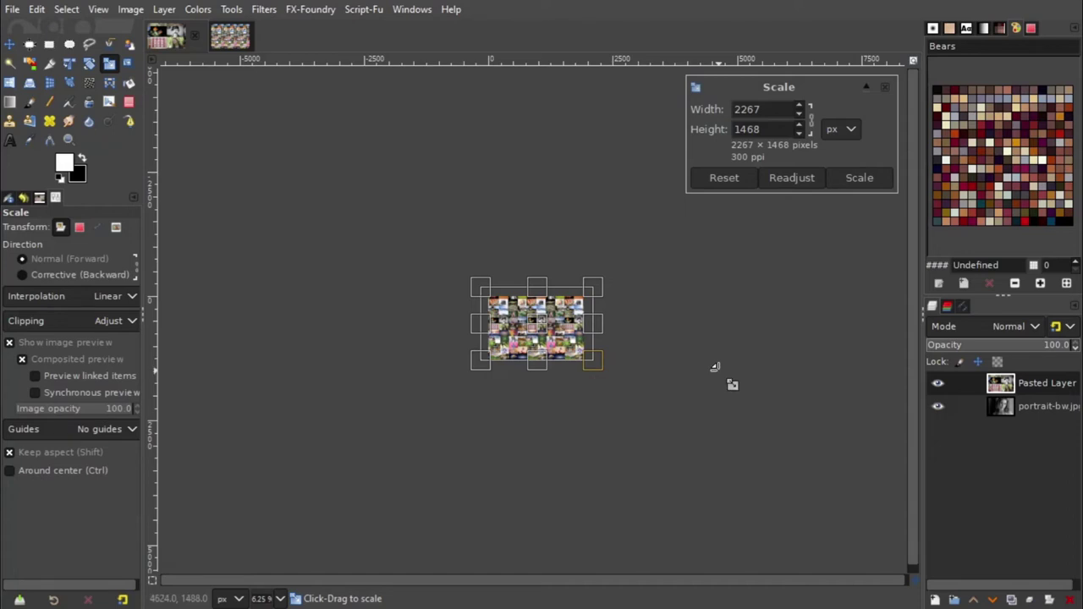
Step: Align the montage with the canvas and scale it to exactly 1990 × 1288 pixels
scroll(637, 324, up, 2)
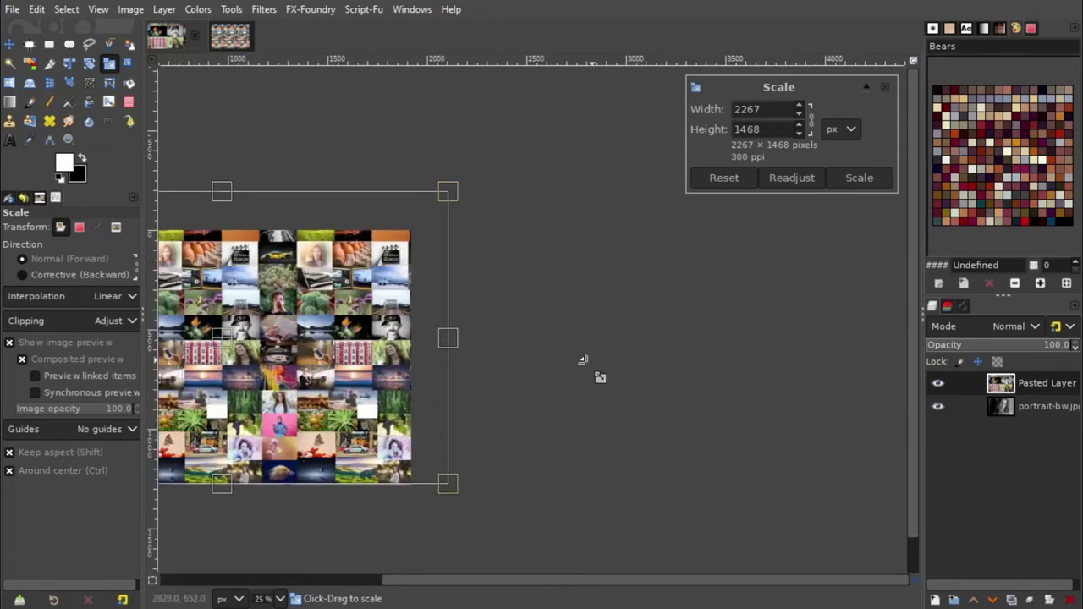
scroll(600, 380, up, 2)
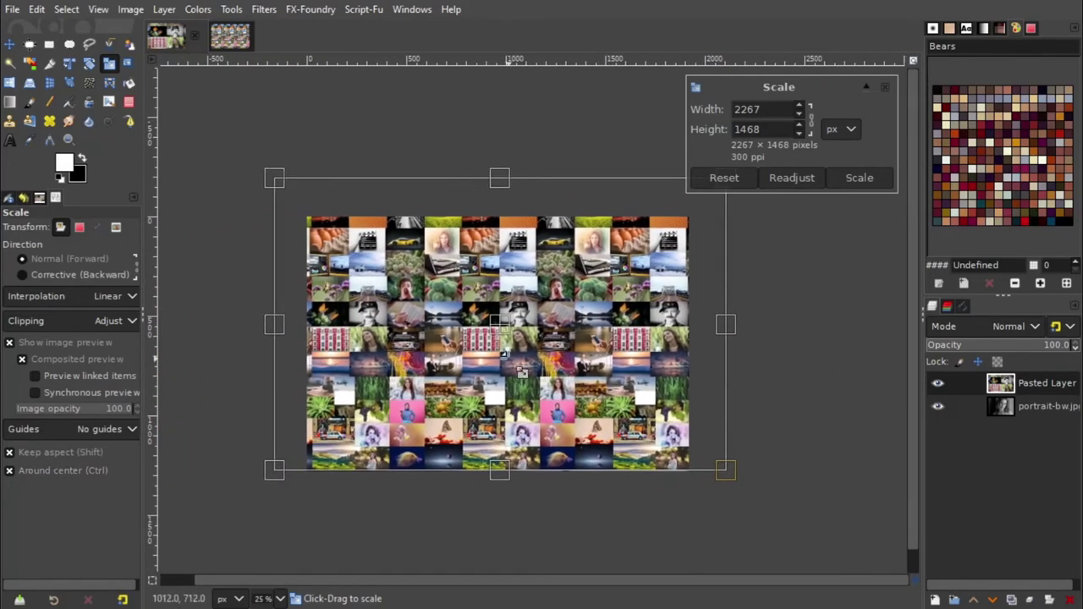
scroll(495, 330, up, 1)
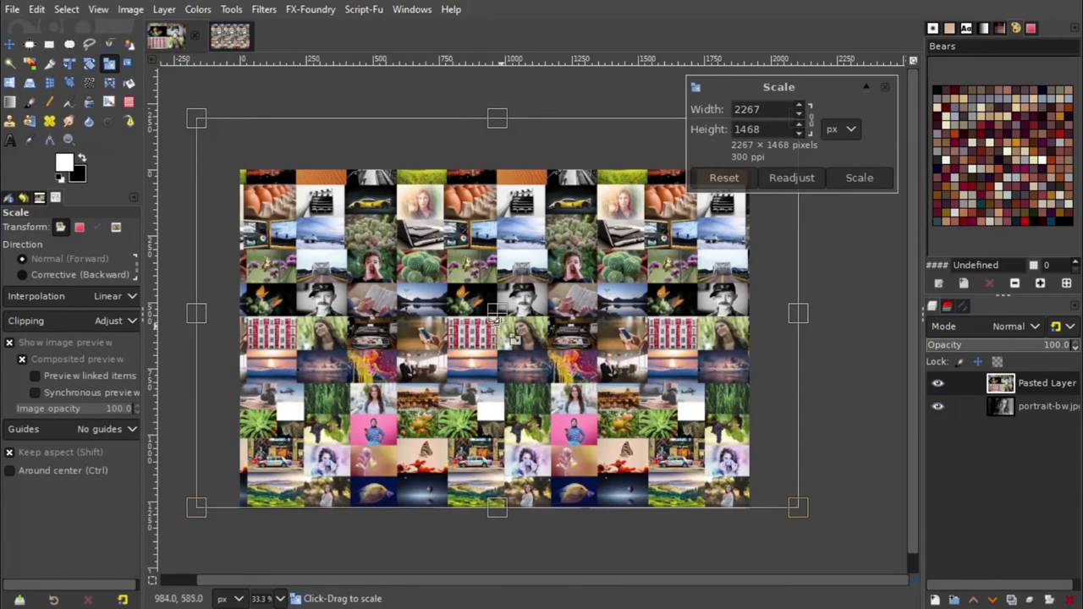
drag(498, 317, 558, 381)
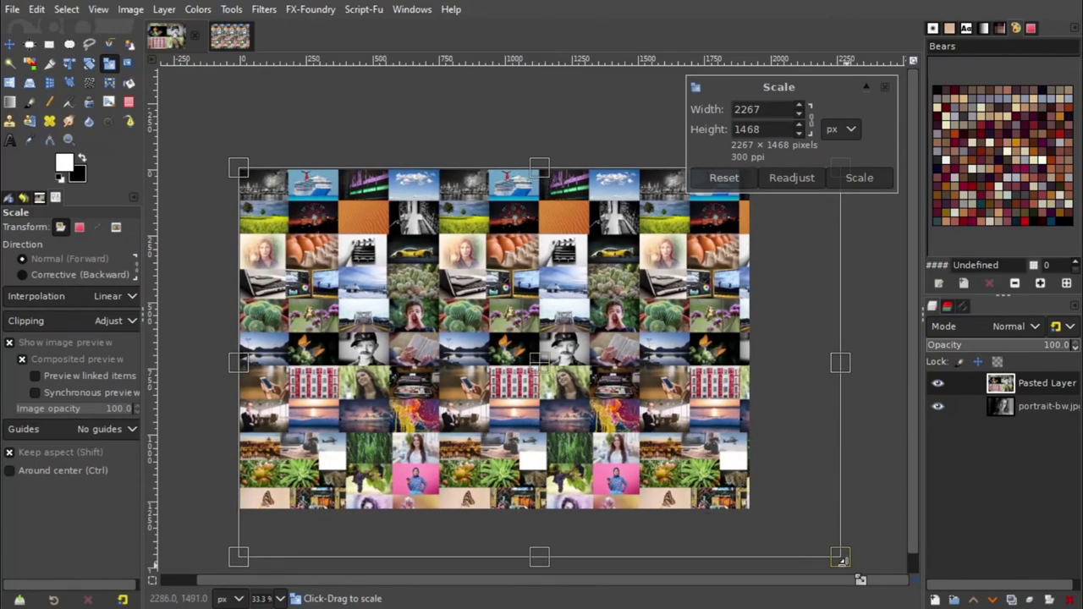
drag(838, 560, 772, 525)
drag(765, 522, 751, 518)
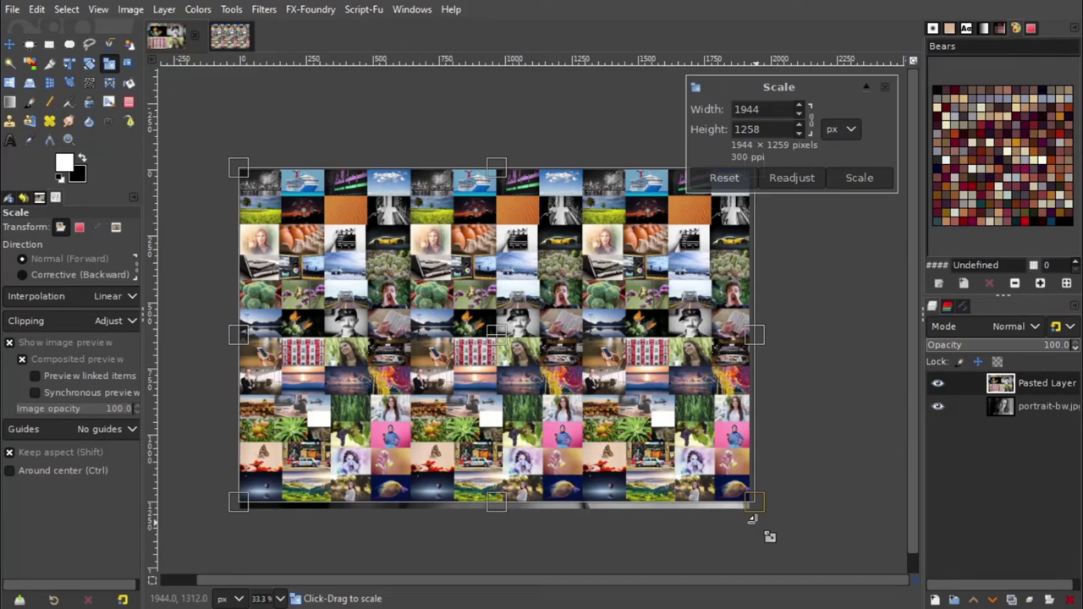
drag(497, 504, 497, 512)
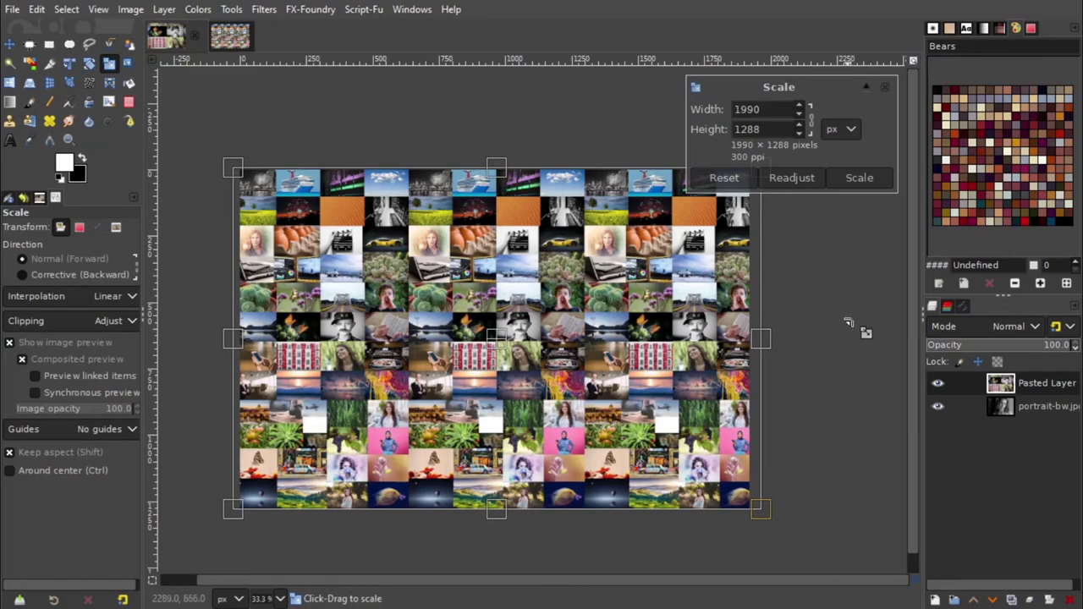
click(859, 177)
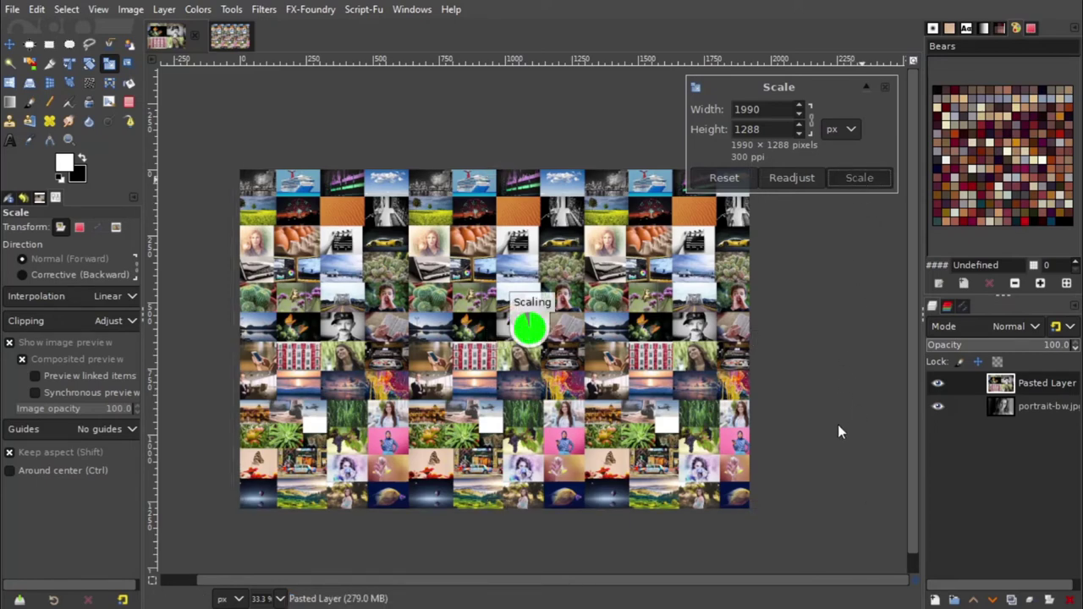
key(m)
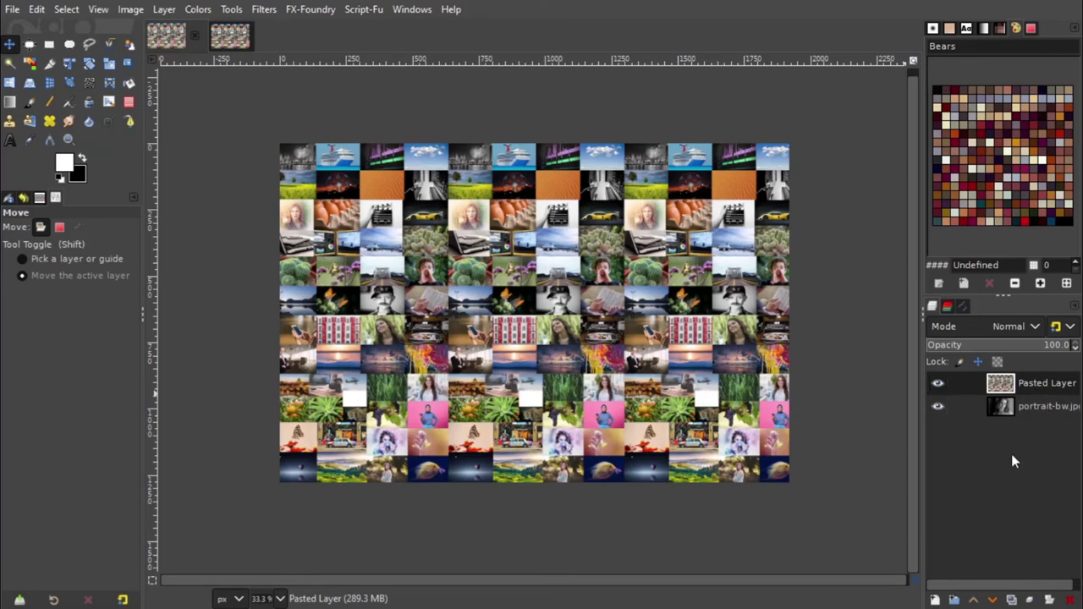
Step: Change the Pasted Layer's blend mode to Overlay over the portrait
click(1035, 327)
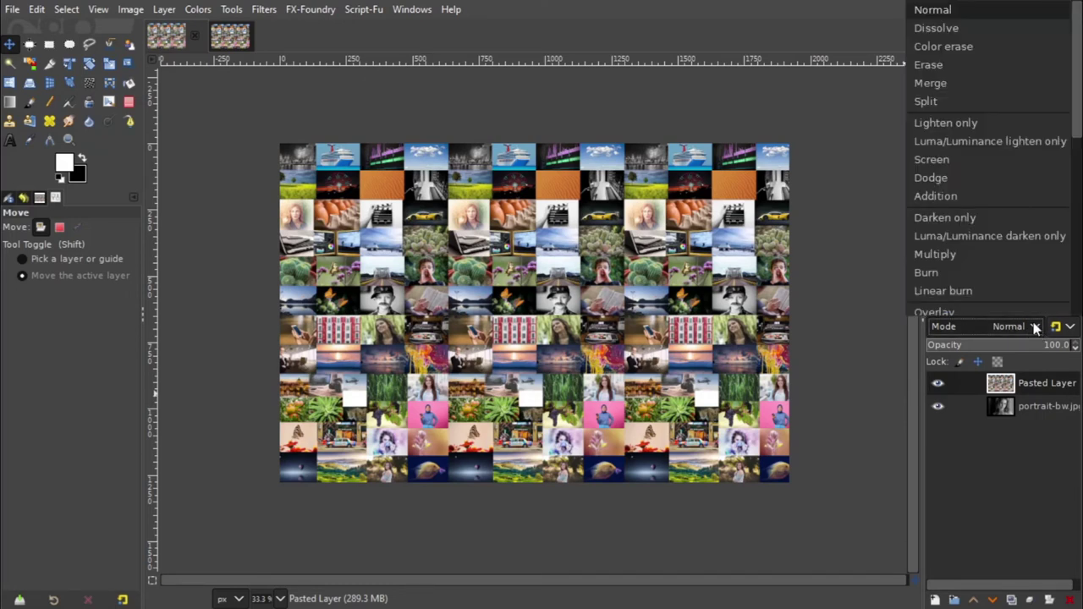
scroll(980, 106, down, 2)
scroll(979, 135, down, 3)
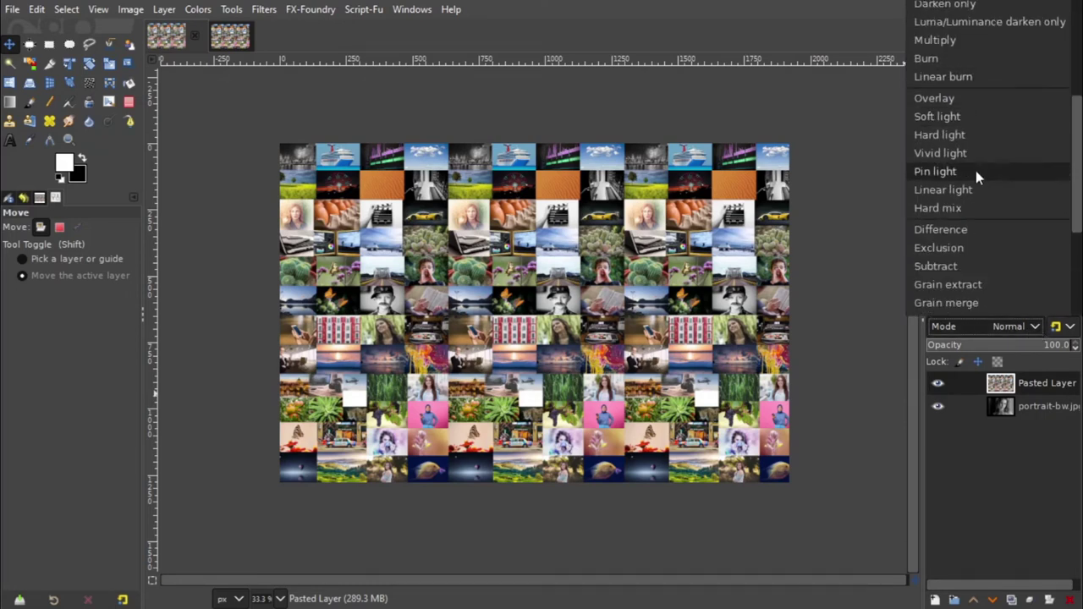
click(975, 97)
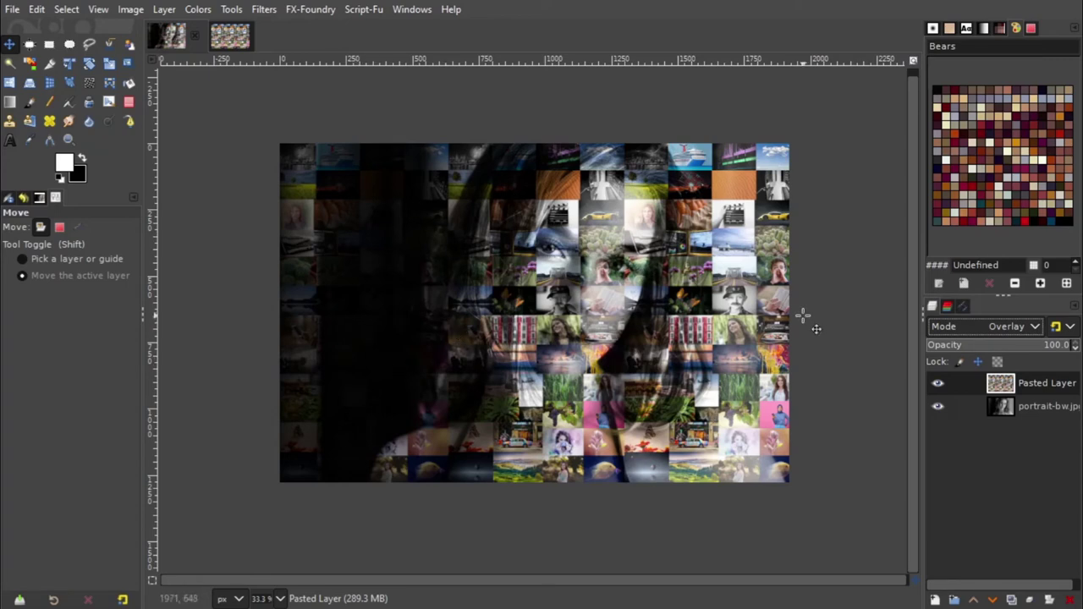
click(1057, 410)
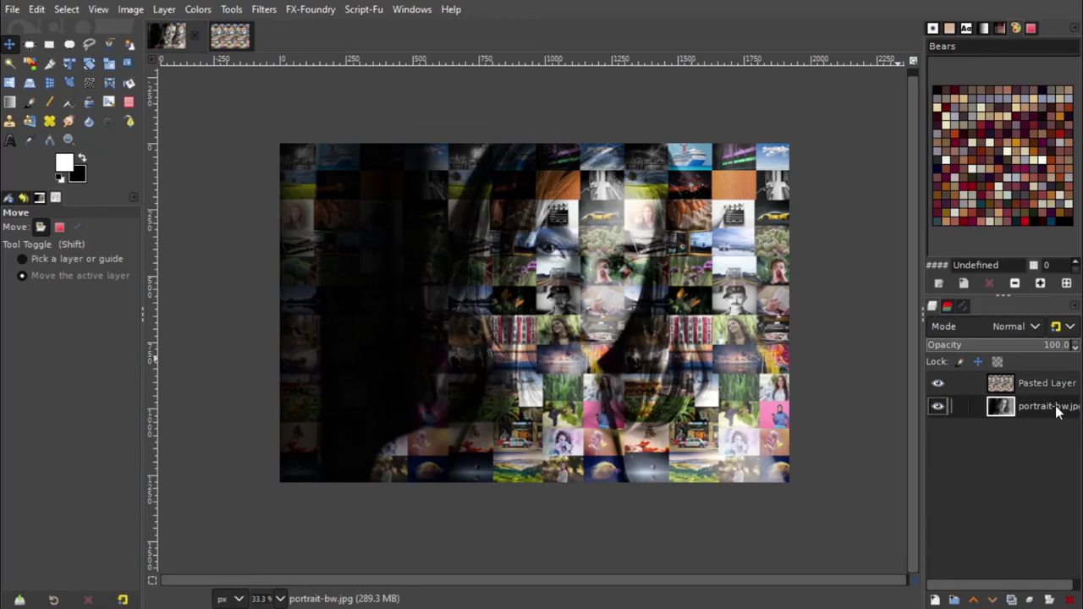
Step: Apply Shadows-Highlights to the portrait with Shadows at 75.61 and lowered Highlights
click(200, 10)
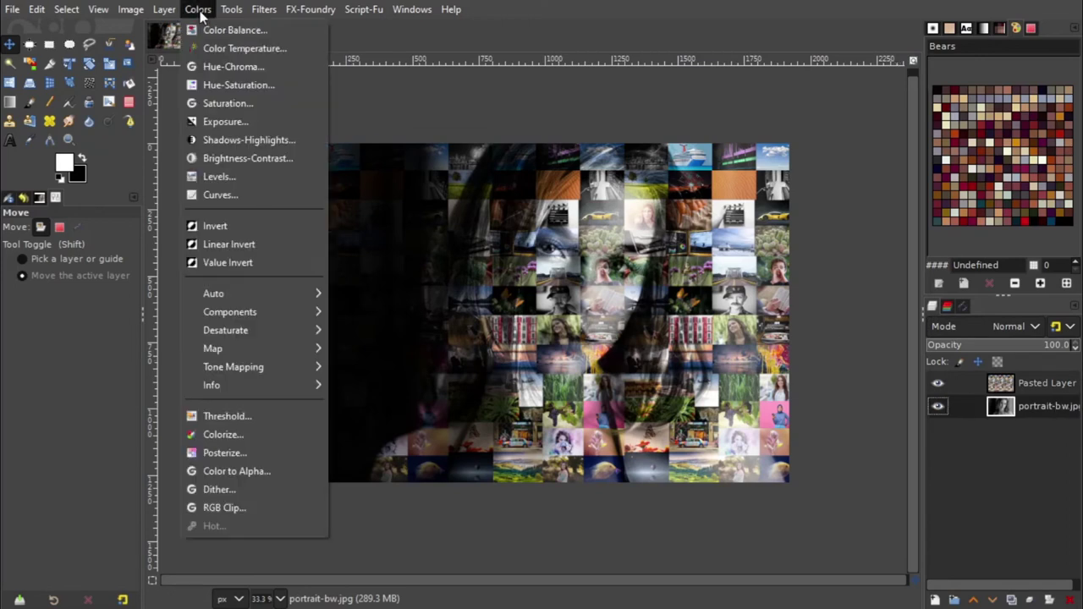
click(272, 140)
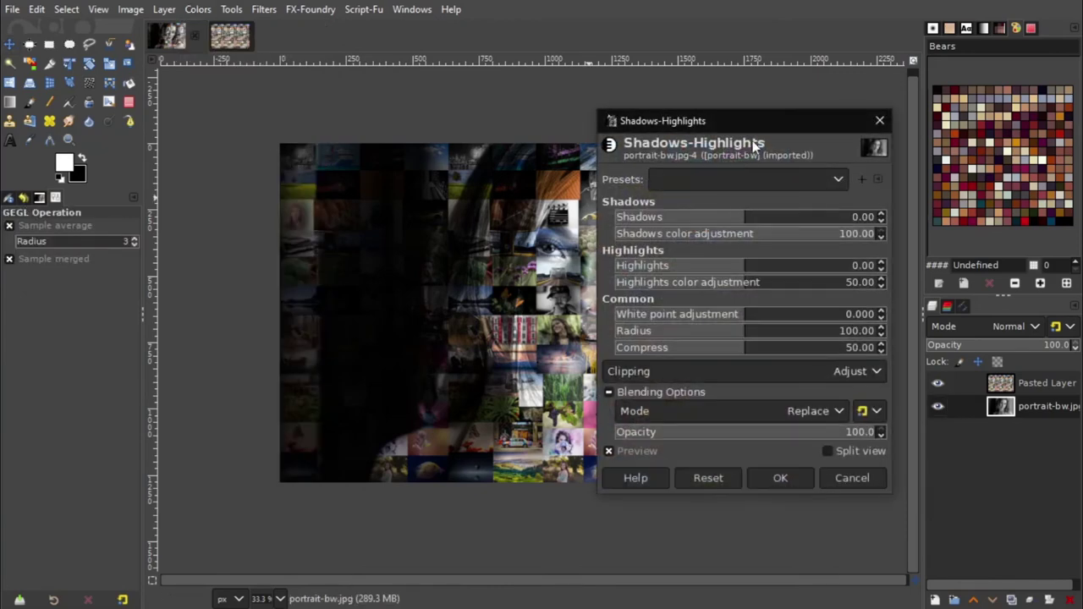
mouse_move(758, 122)
mouse_down()
mouse_move(835, 107)
mouse_move(869, 54)
mouse_move(888, 53)
mouse_up()
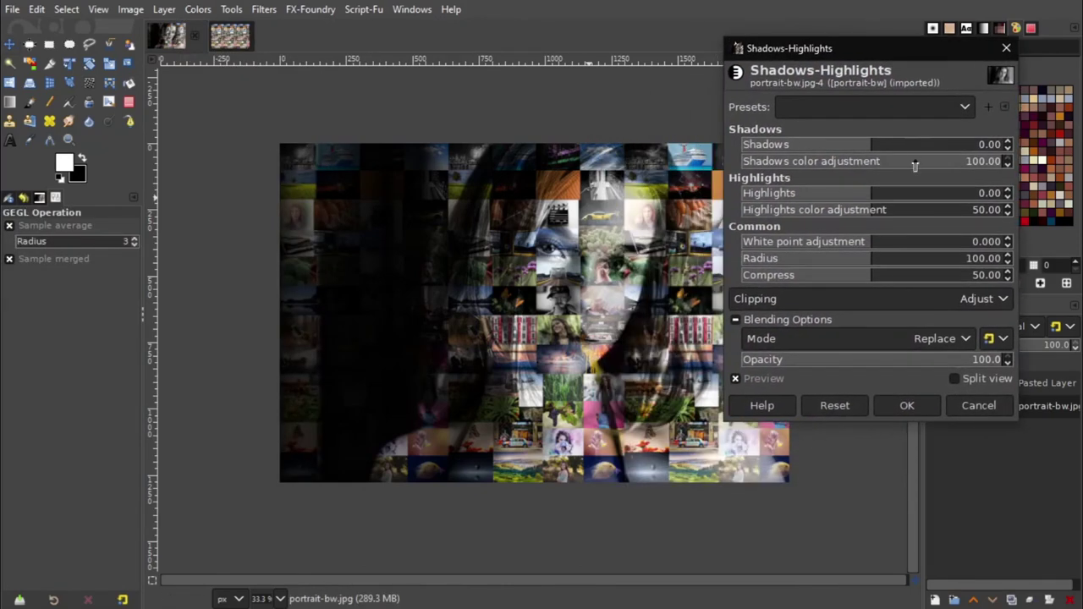
drag(871, 145, 954, 145)
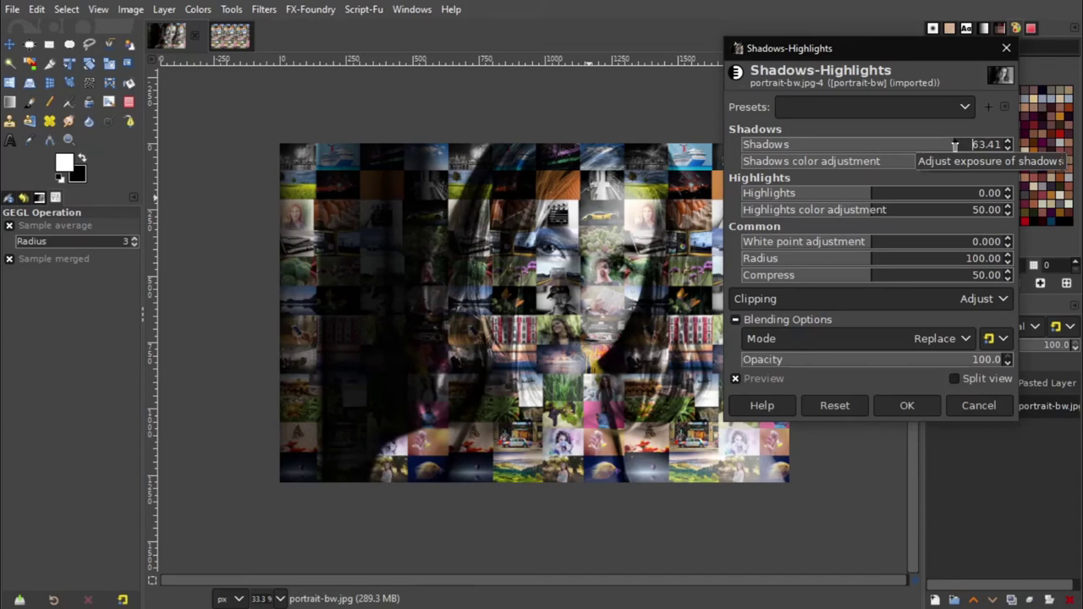
drag(955, 145, 965, 145)
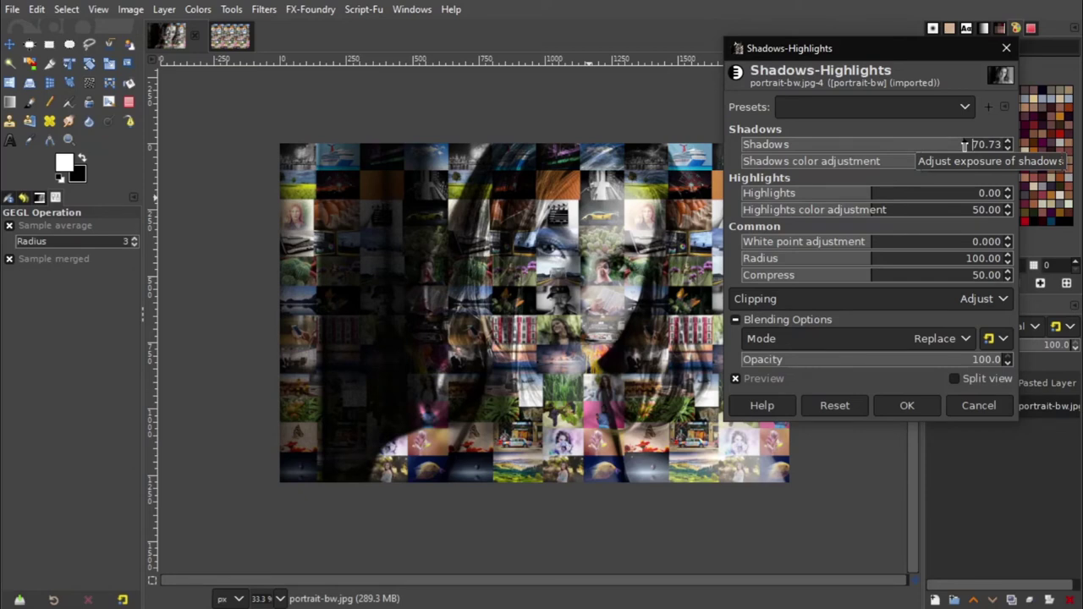
click(972, 149)
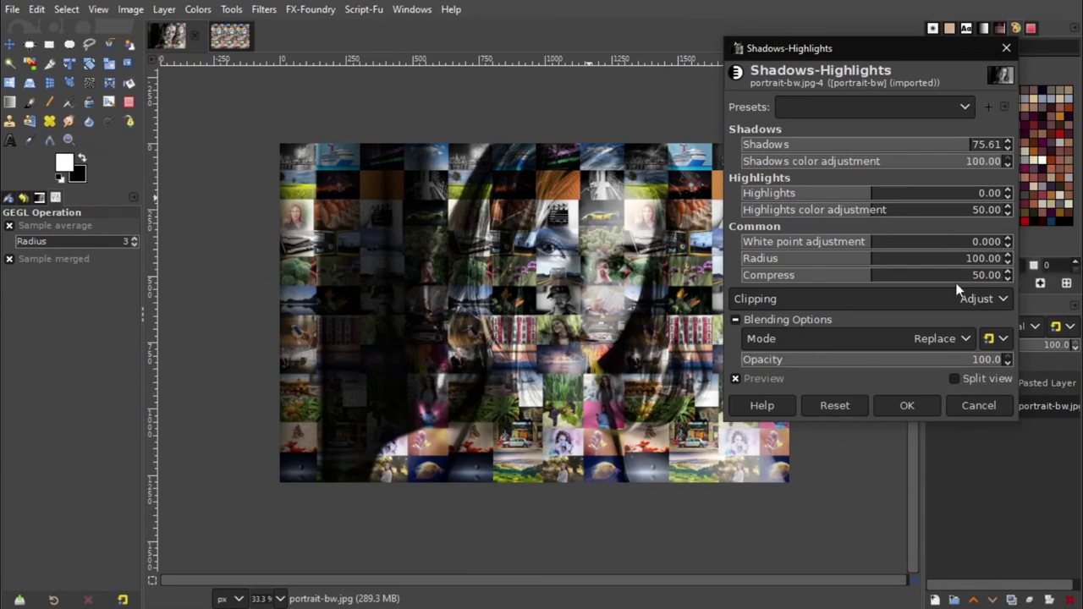
drag(874, 195, 736, 196)
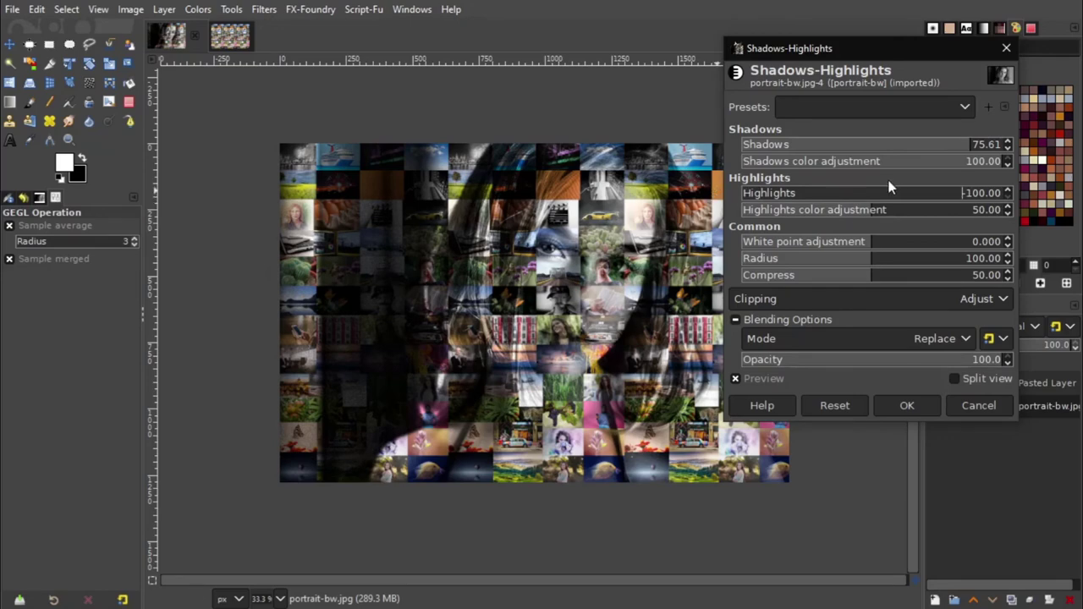
click(906, 406)
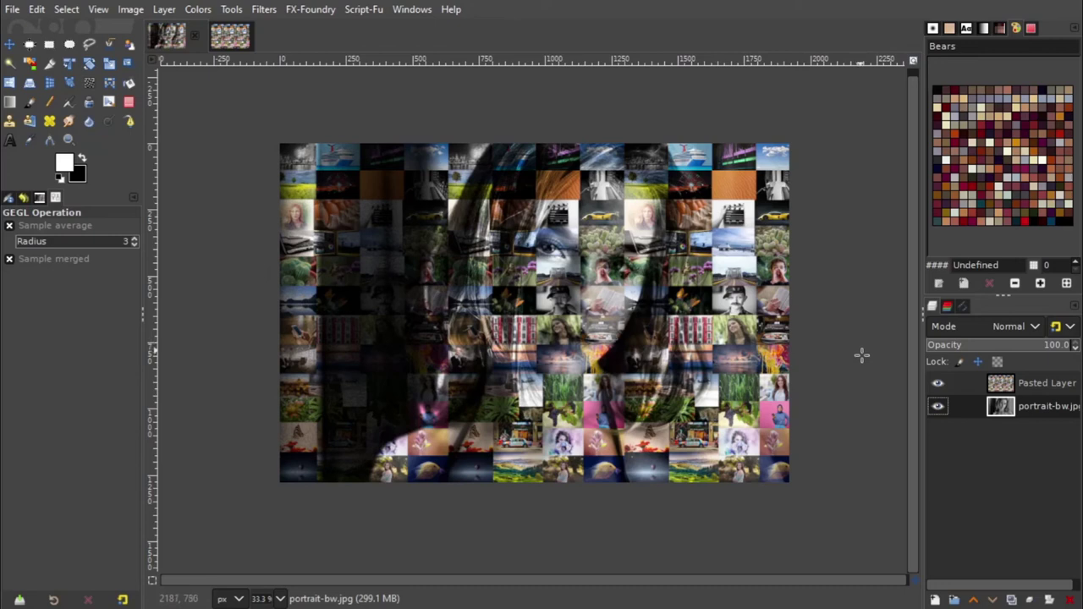
Step: Select the Pasted Layer and set its opacity to 85.2
click(1045, 385)
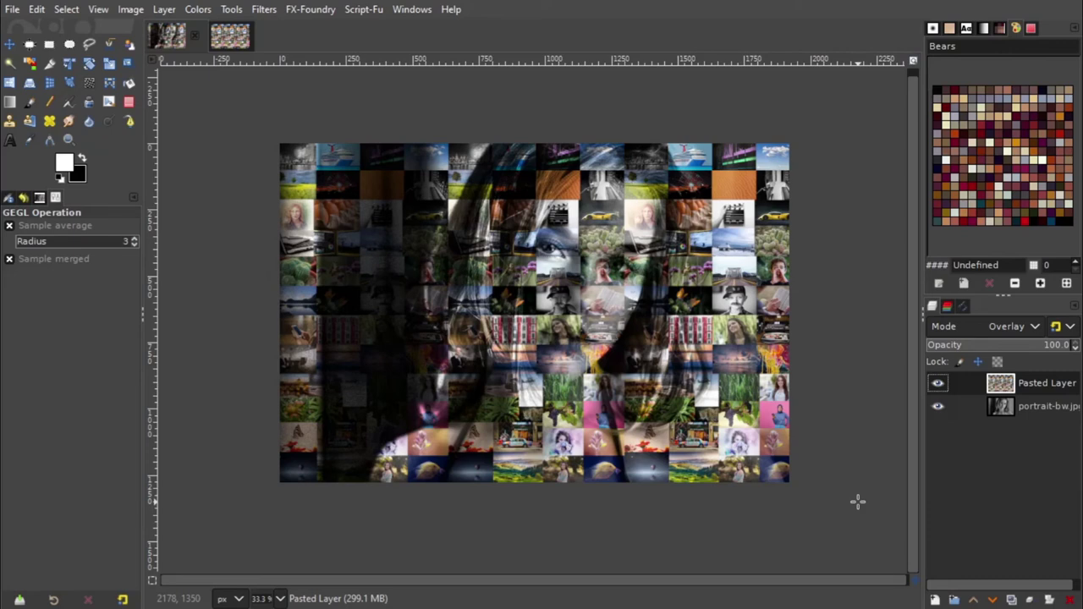
click(1044, 346)
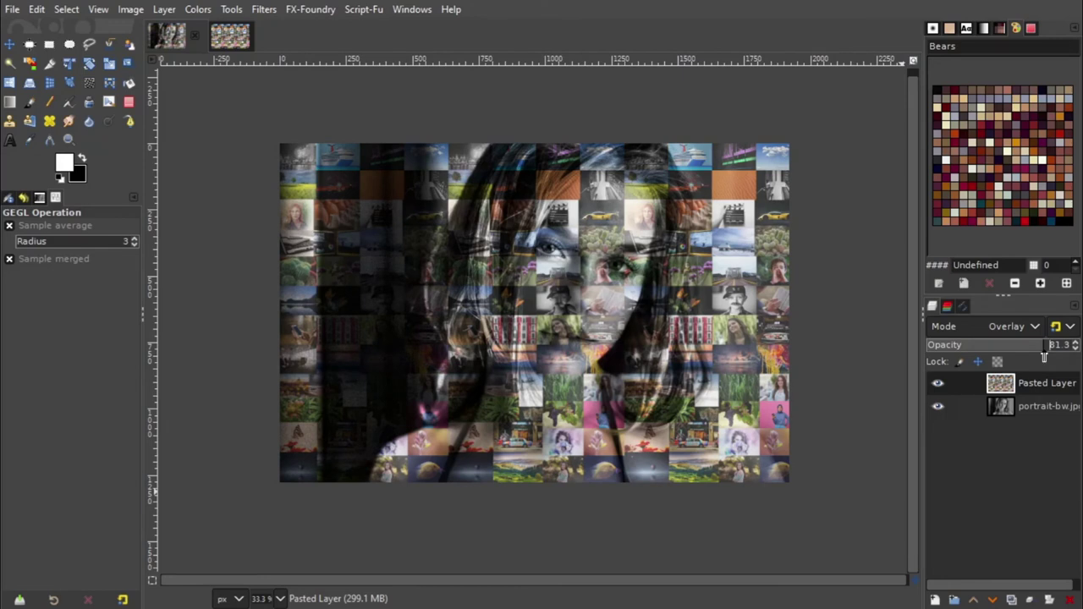
drag(1045, 356, 1049, 356)
drag(1049, 356, 1052, 356)
drag(1051, 356, 1048, 356)
Step: Merge the mosaic and portrait layers with Image > Flatten Image
click(130, 9)
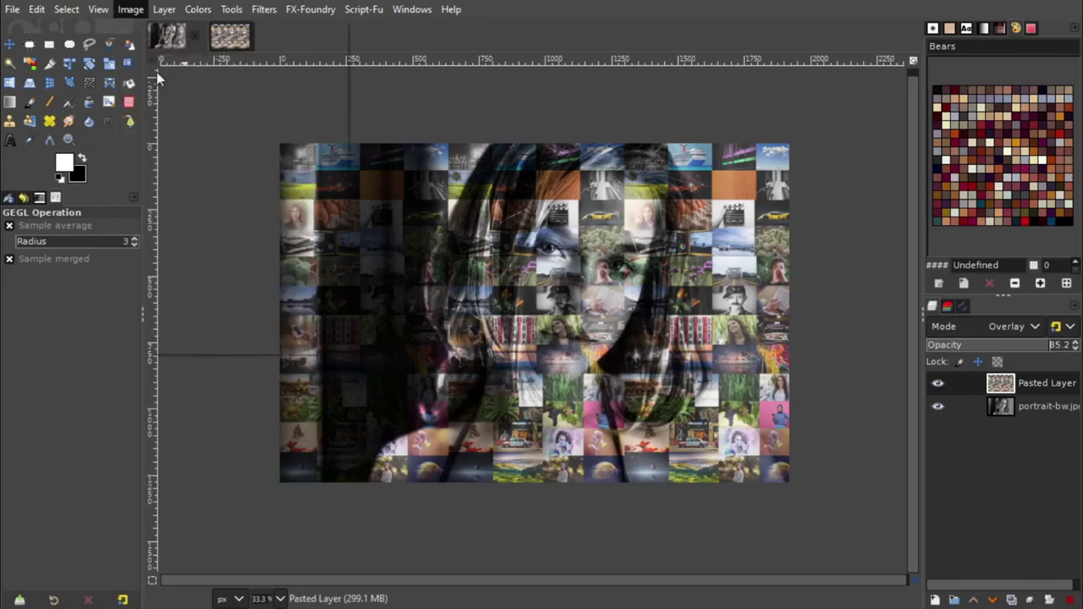
click(165, 9)
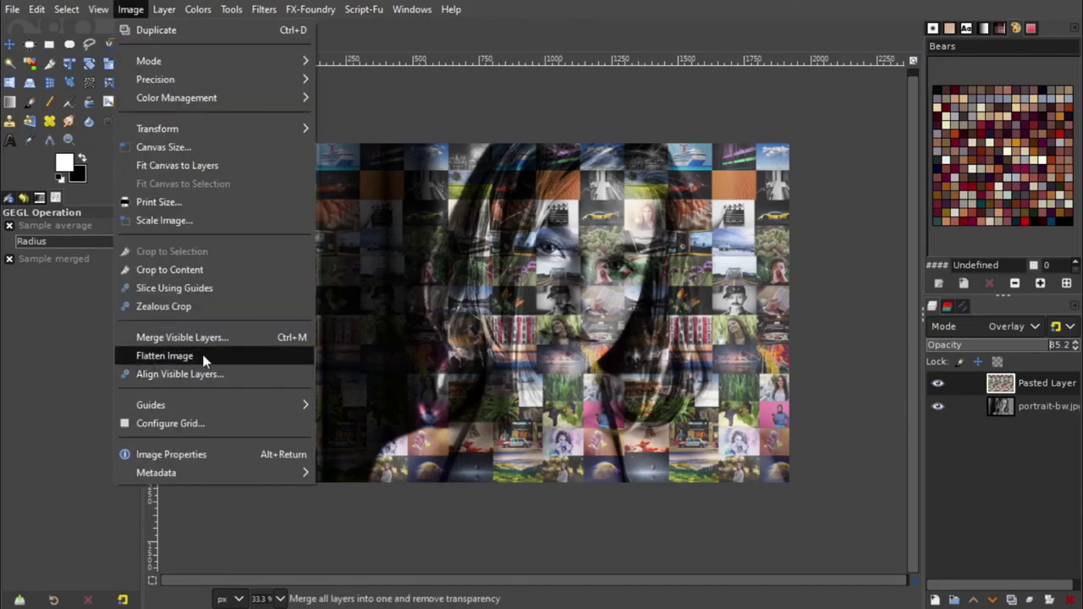
click(203, 356)
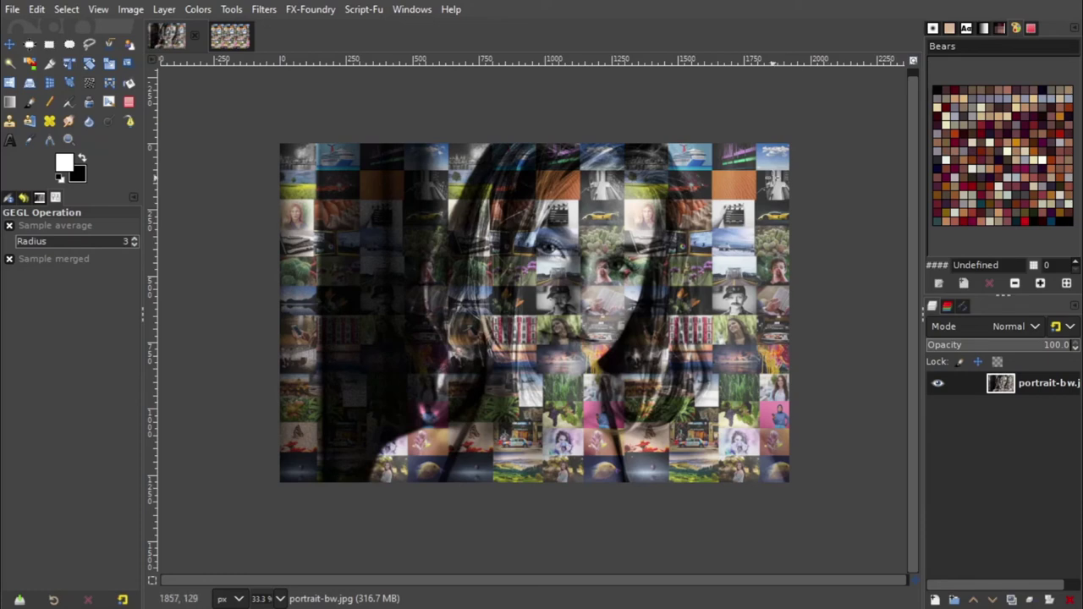
Step: Raise the flattened image's saturation scale to 1.302 with Colors > Saturation
click(198, 9)
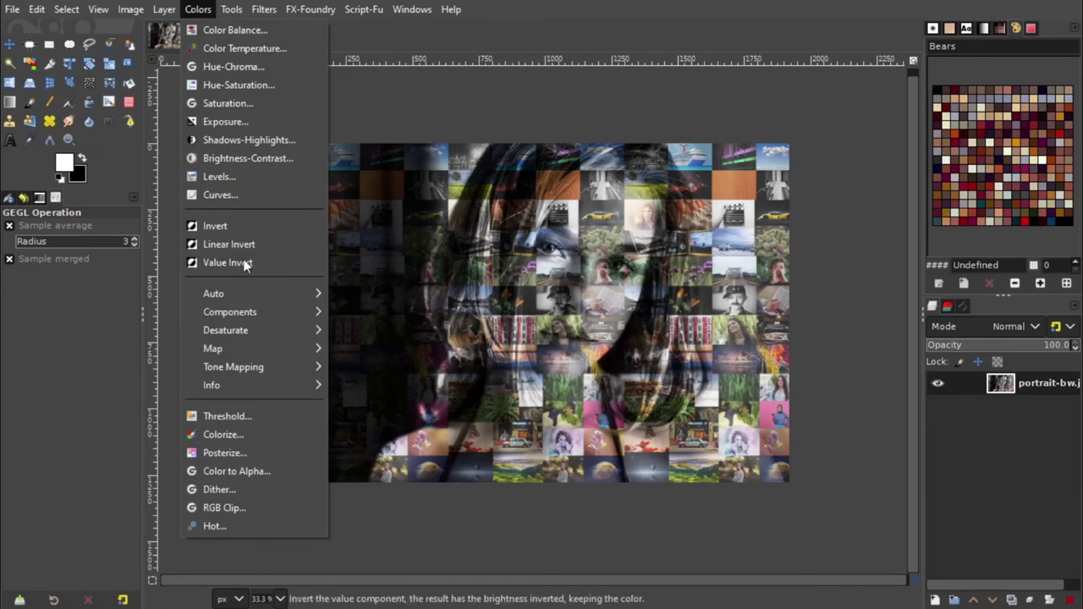
click(222, 103)
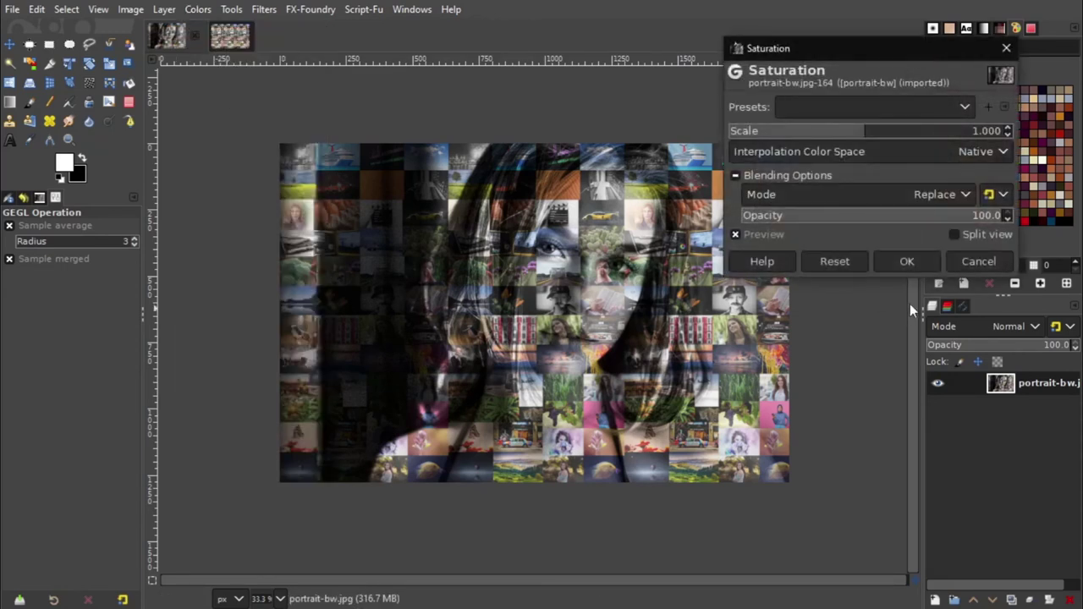
drag(867, 131, 891, 131)
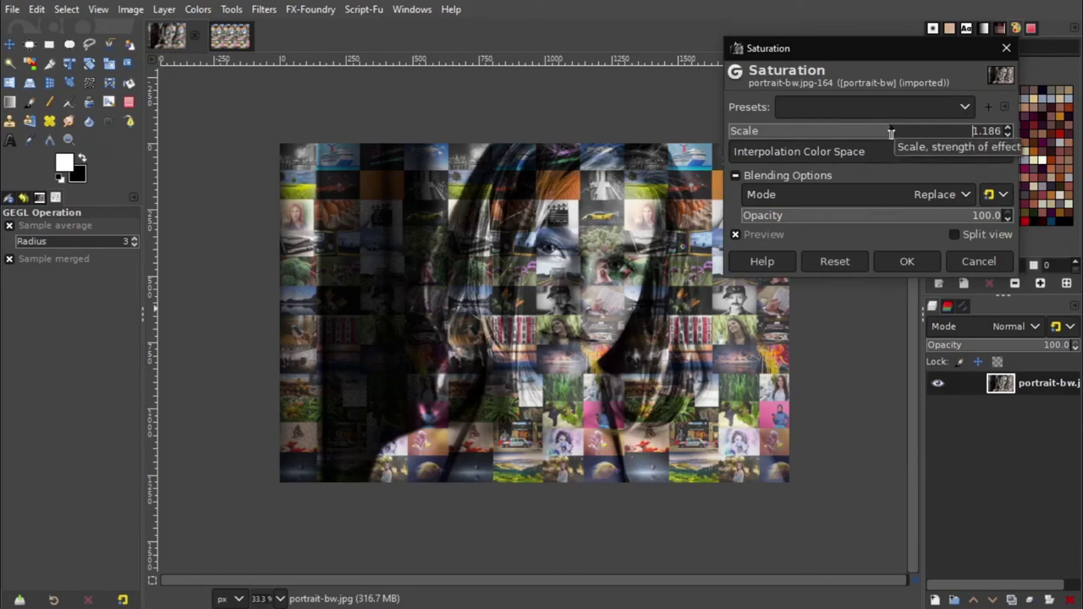
drag(883, 52, 921, 40)
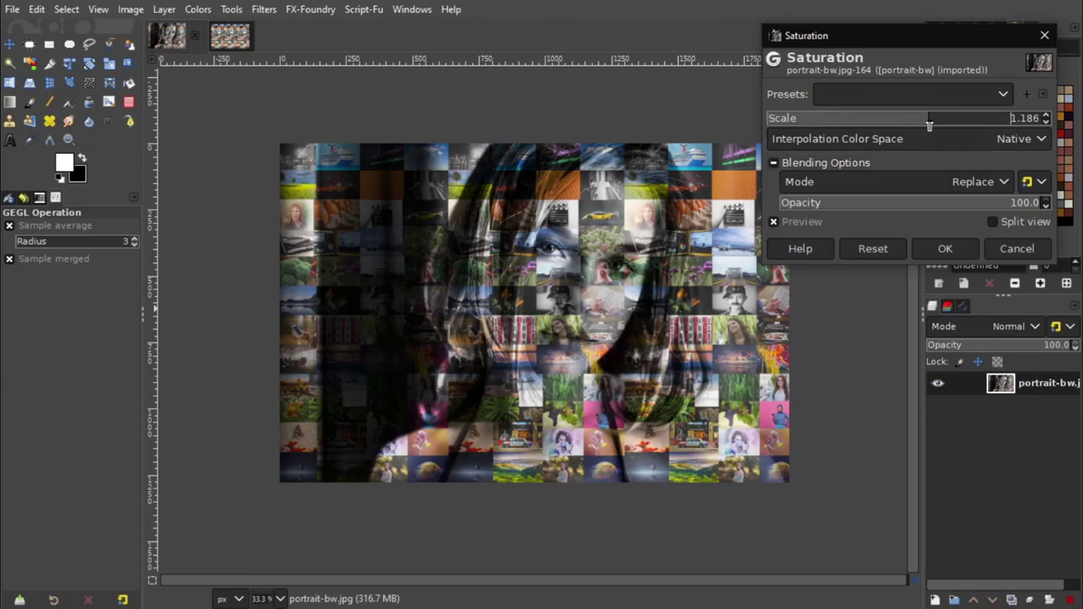
drag(930, 119, 944, 120)
drag(944, 119, 946, 120)
click(945, 249)
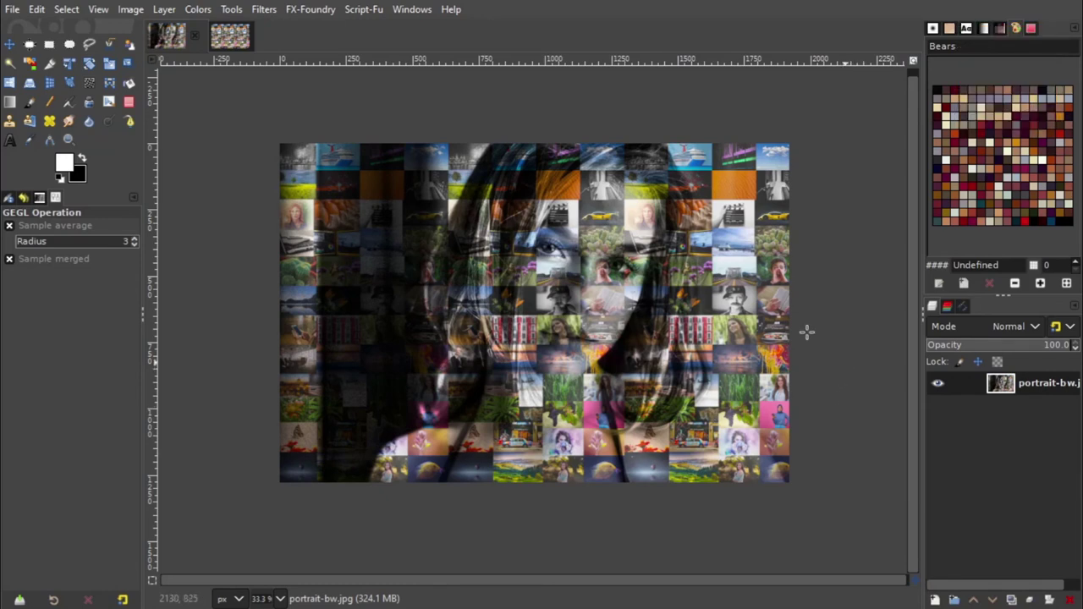
Step: Fit the image in the window and open the Export As dialog for portrait-bw.jpg in Photos
click(98, 10)
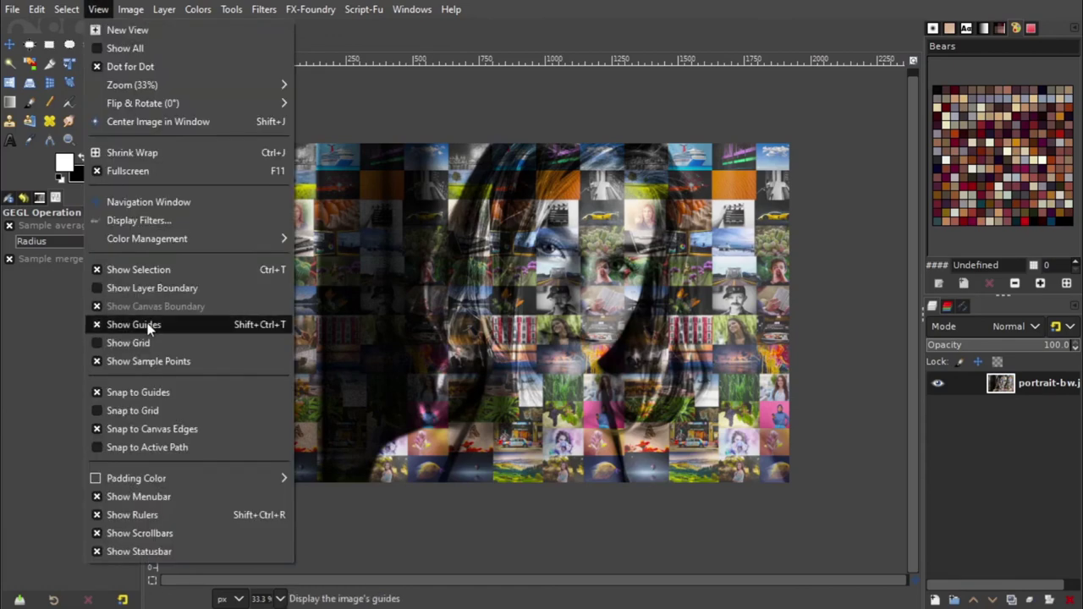
mouse_move(132, 85)
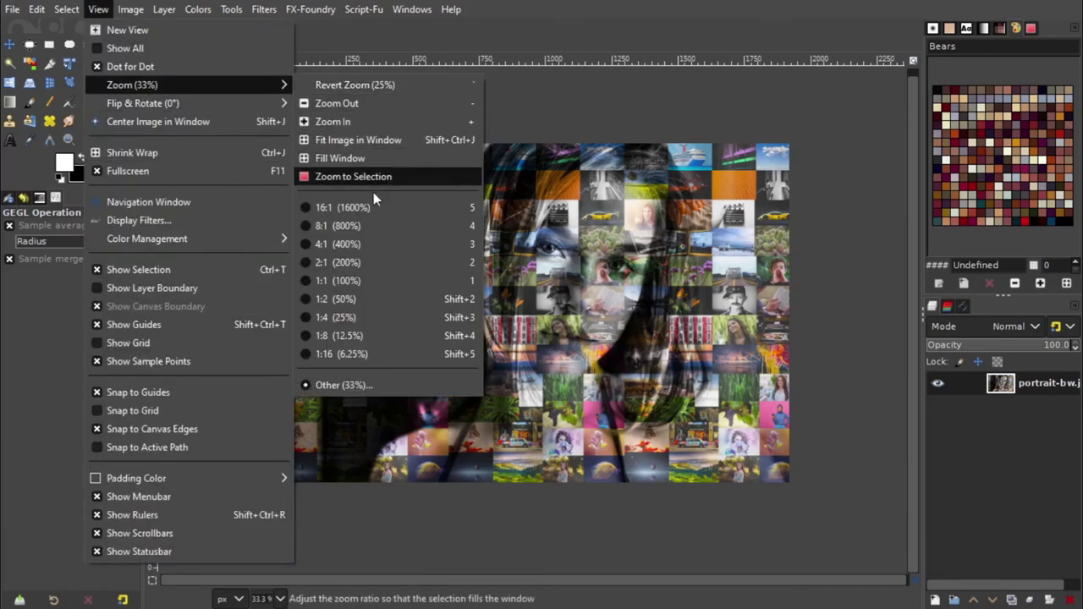
click(364, 141)
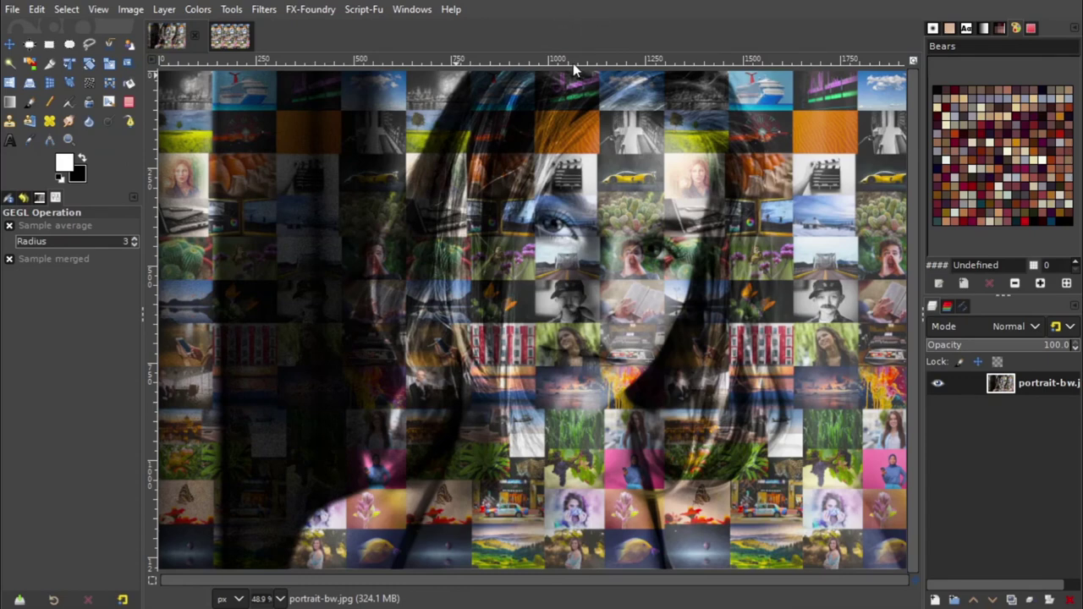
click(12, 10)
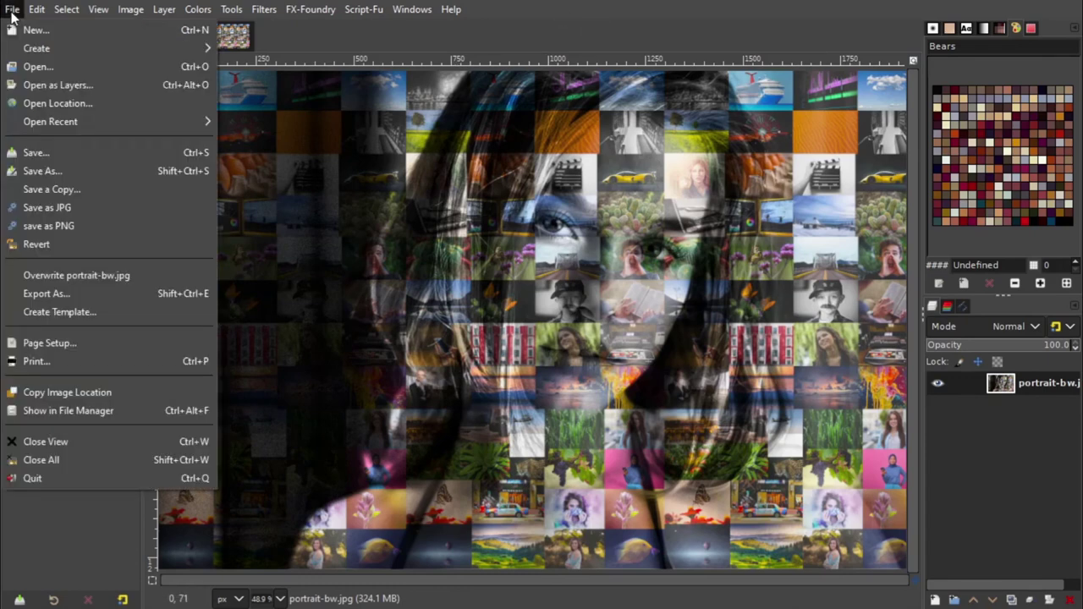
click(47, 293)
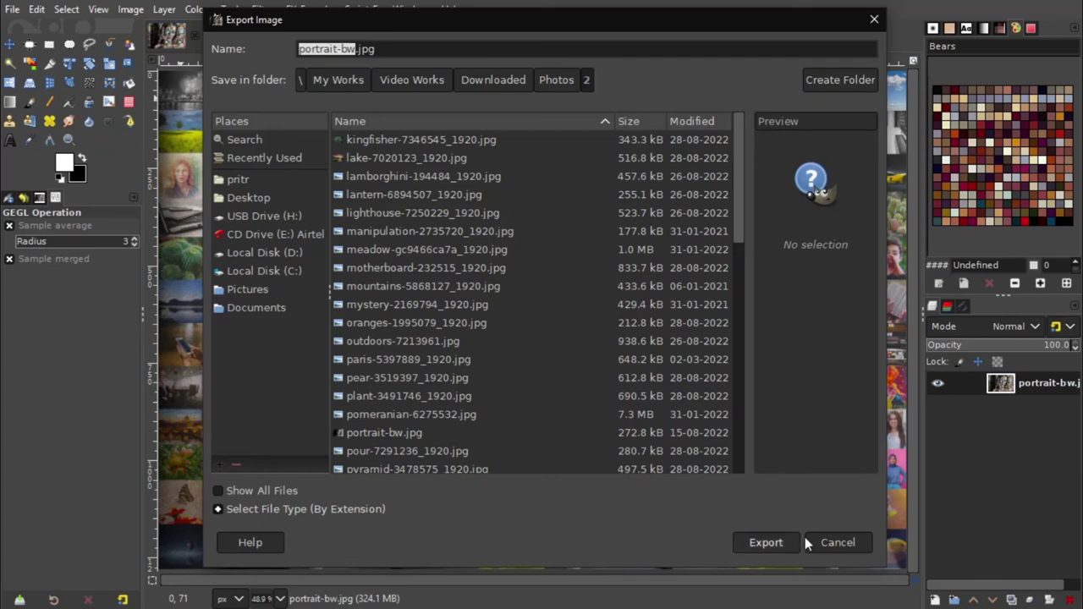
click(837, 543)
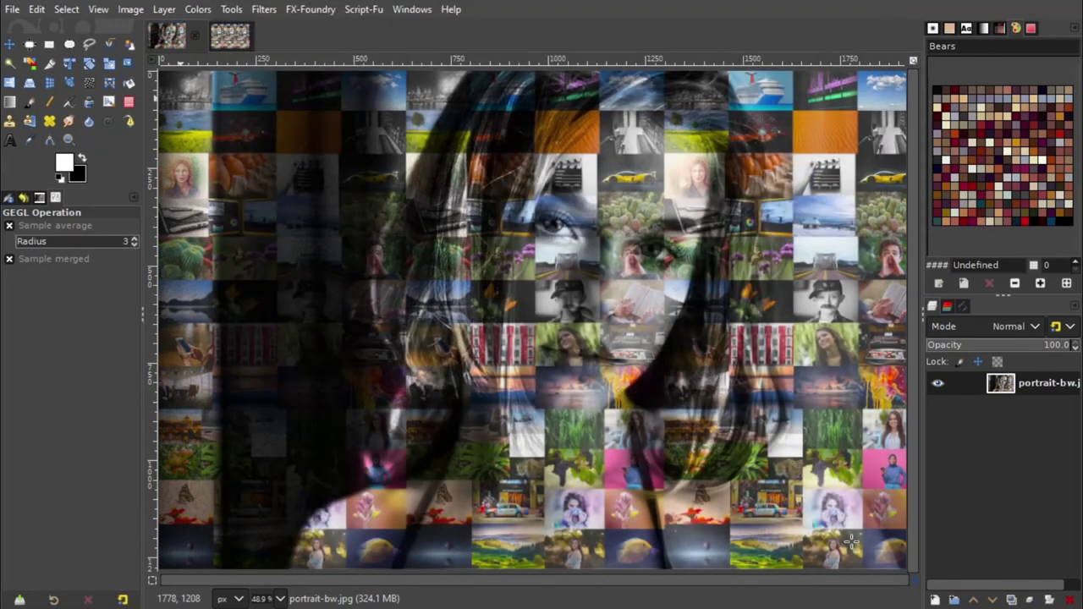